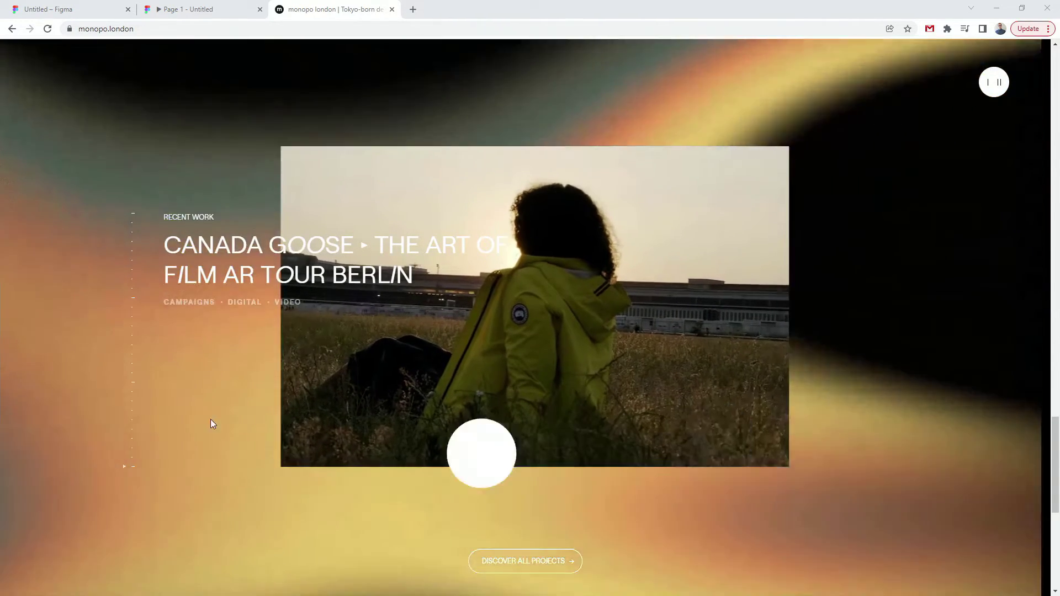
Scroll the monopo.london Recent Work slider from Canada Goose to the YONEX ARCSABER 11 slide.
scroll(159, 366, "up", 3)
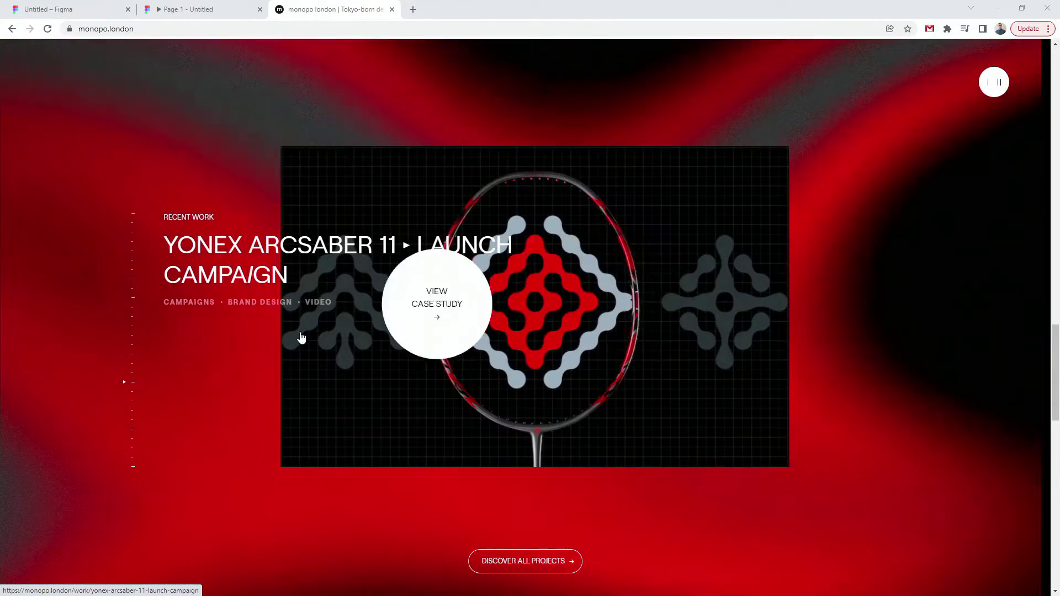
scroll(208, 368, "up", 3)
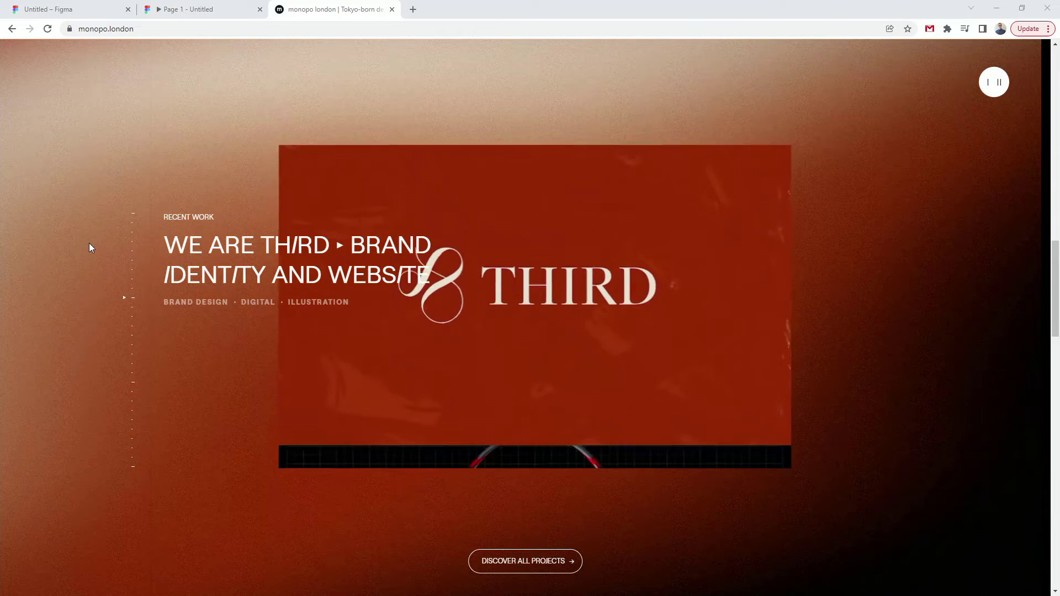
scroll(91, 248, "down", 5)
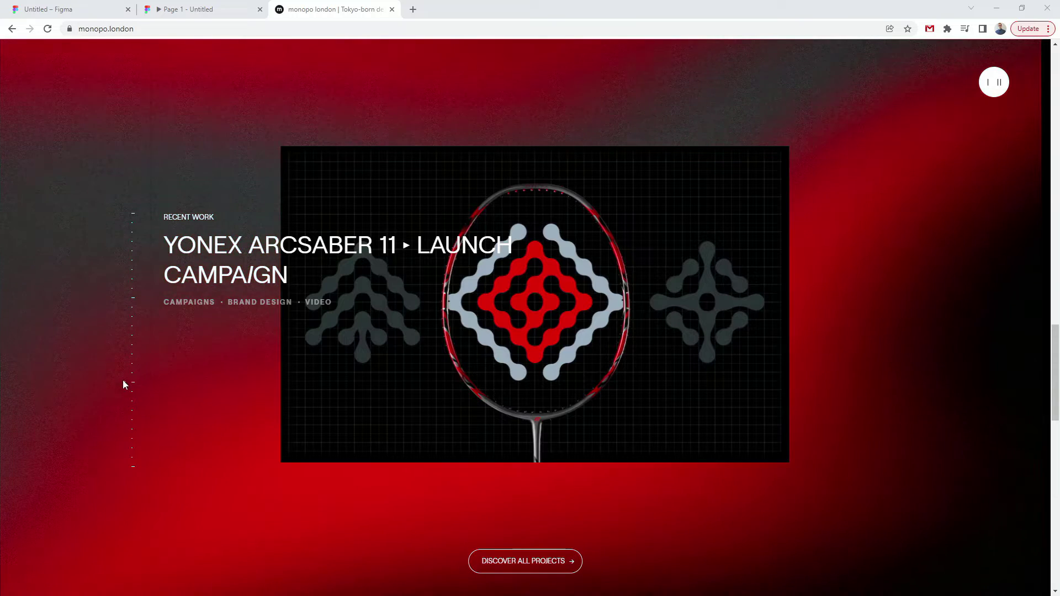
Scroll the Recent Work slider back and forth until it rests on the We Are Third project.
scroll(123, 385, "up", 5)
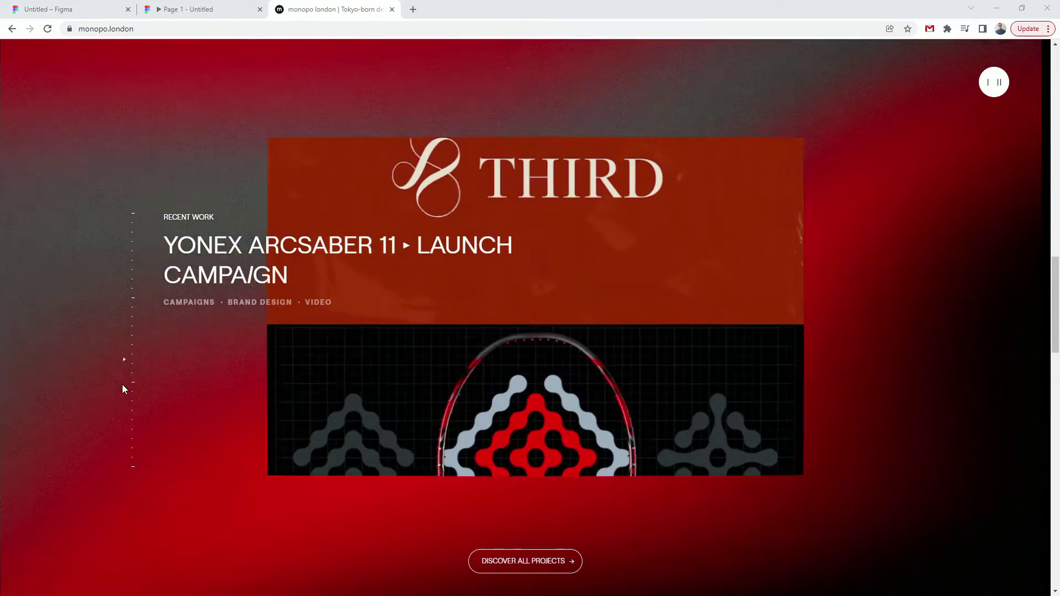
scroll(102, 350, "down", 5)
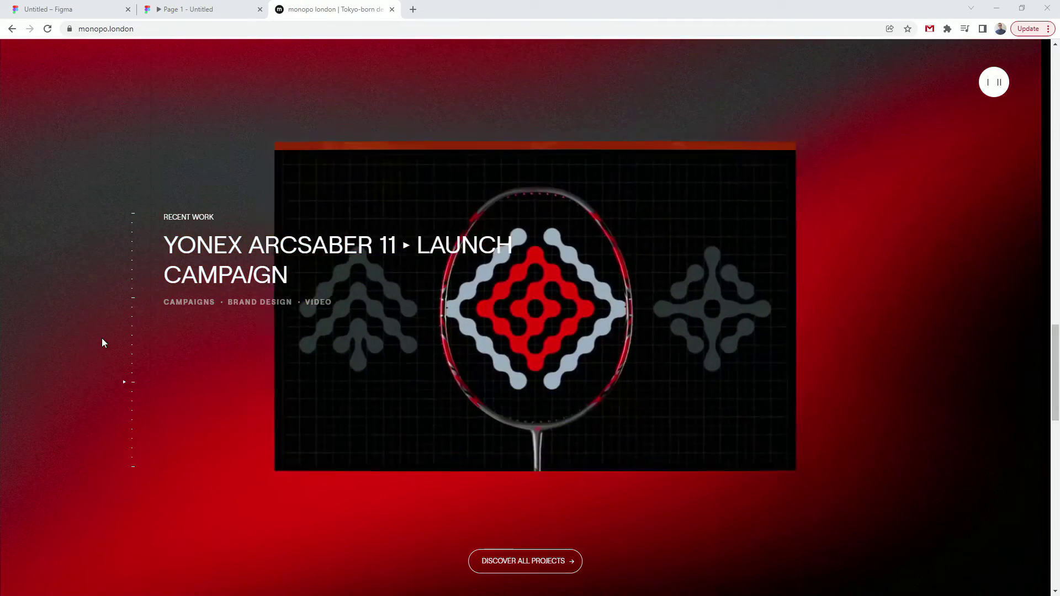
scroll(101, 338, "up", 3)
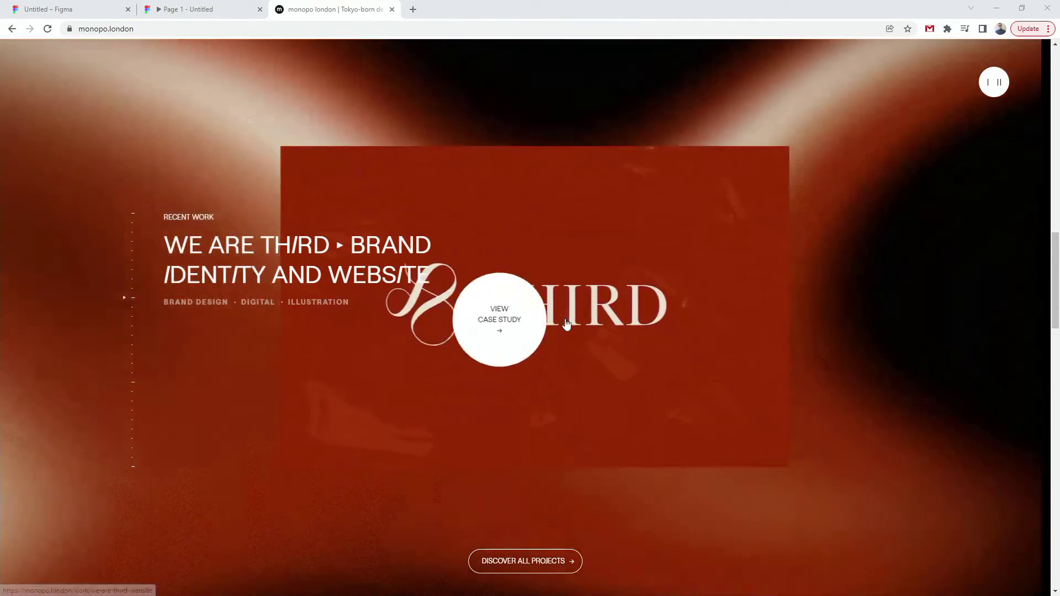
scroll(95, 349, "down", 3)
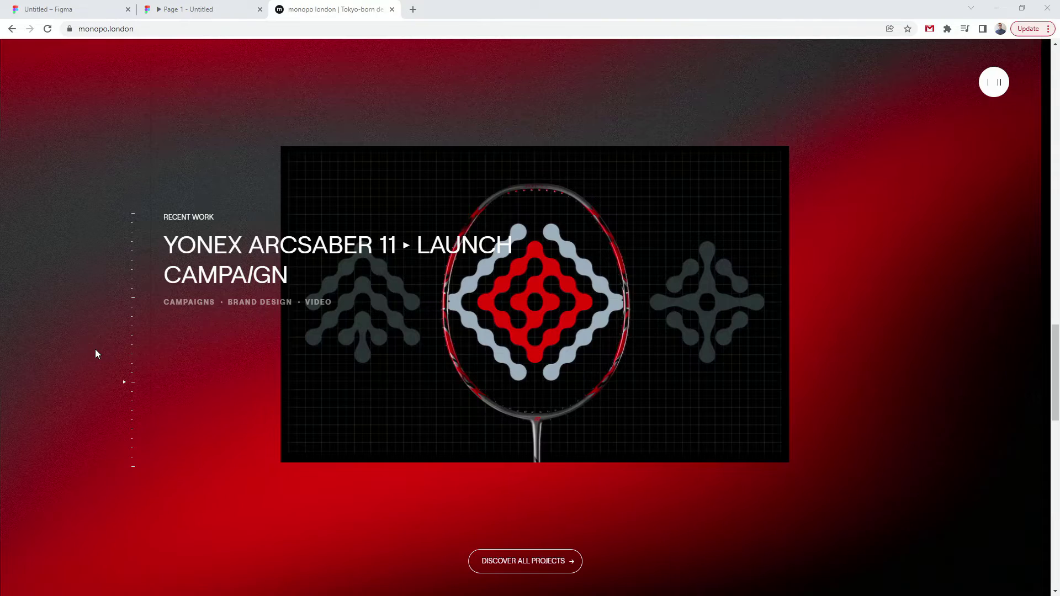
scroll(95, 348, "up", 5)
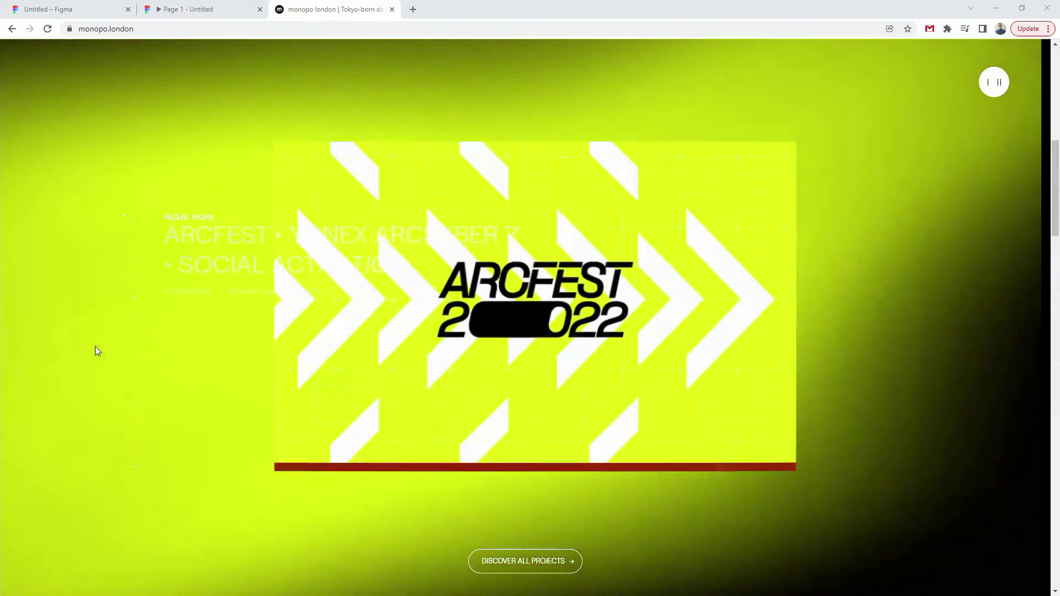
scroll(95, 346, "down", 5)
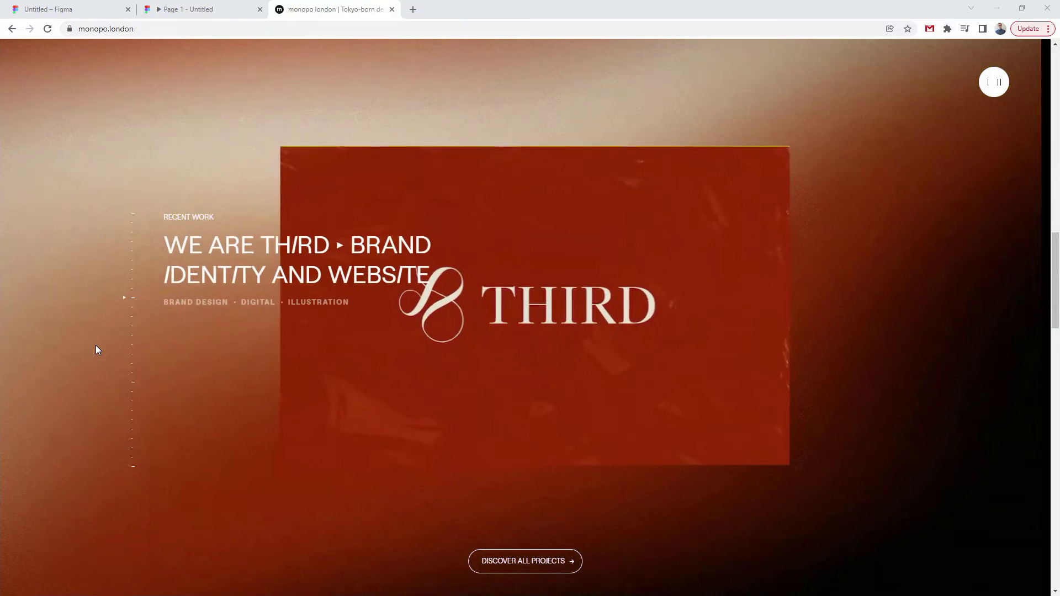
scroll(96, 345, "down", 5)
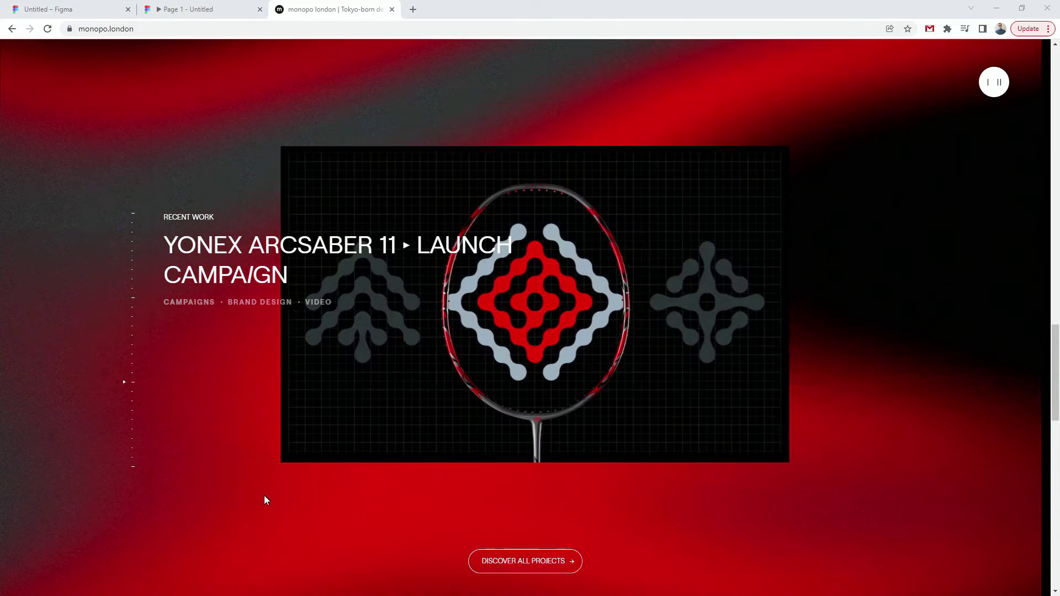
scroll(264, 492, "up", 5)
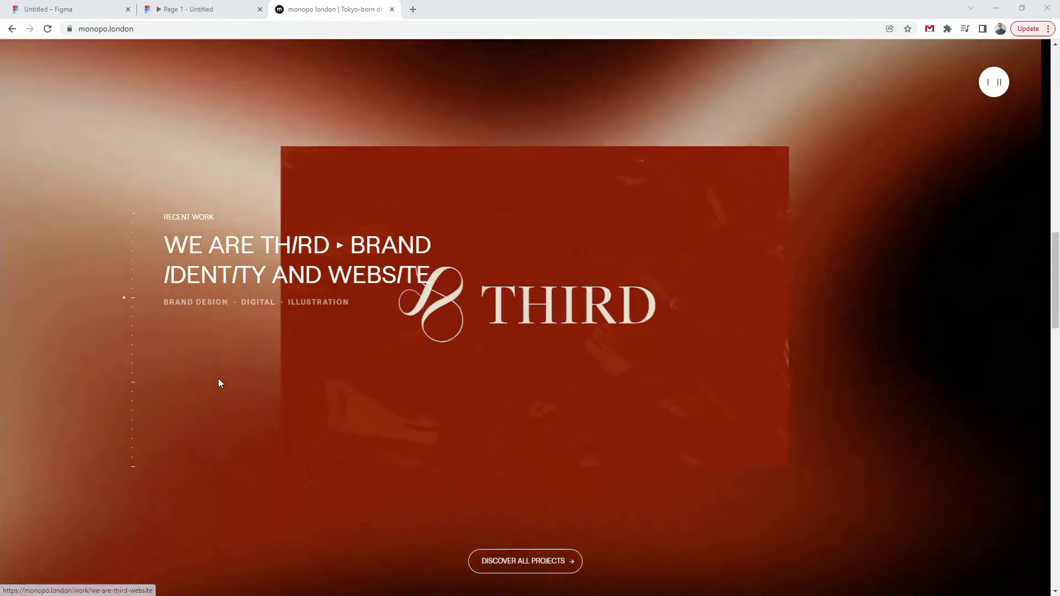
scroll(219, 382, "down", 3)
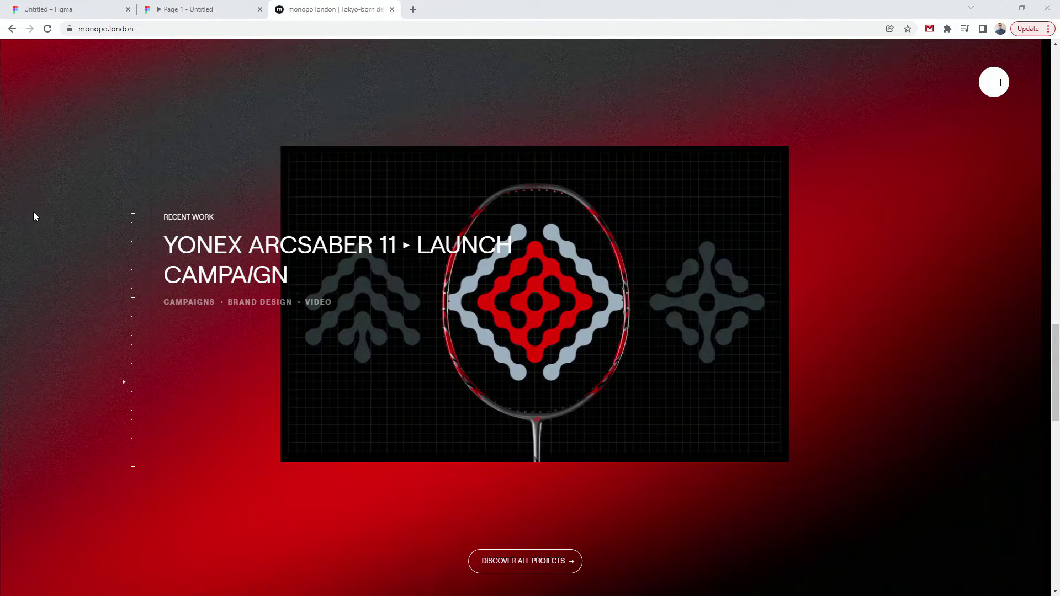
scroll(36, 366, "up", 5)
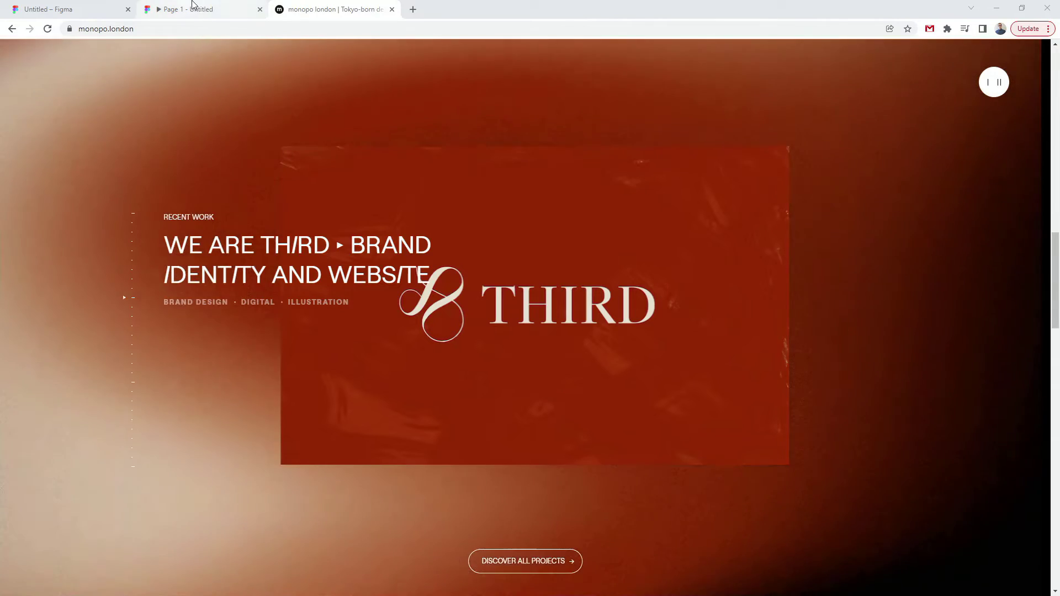
Compare the Figma slider prototype against monopo.london, ending in the Untitled Figma draft with its five slides.
left_click(190, 10)
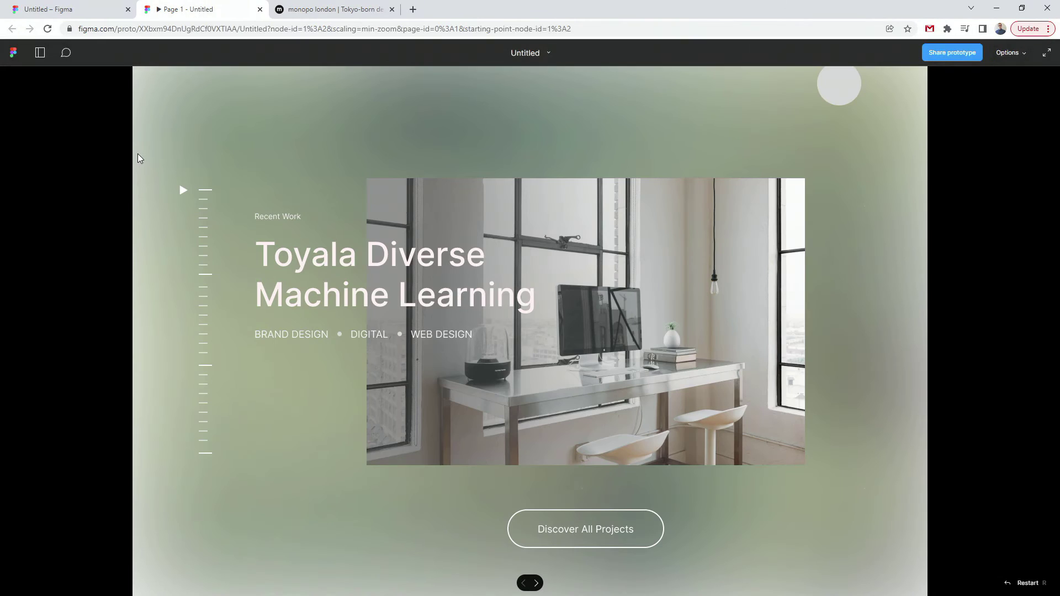
left_click(284, 8)
left_click(217, 4)
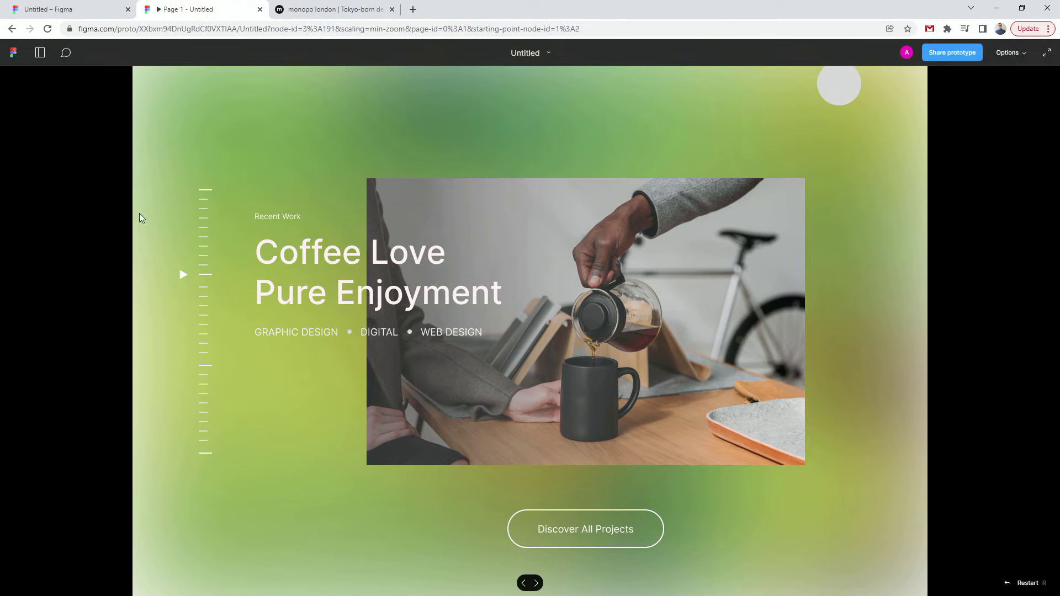
left_click(298, 10)
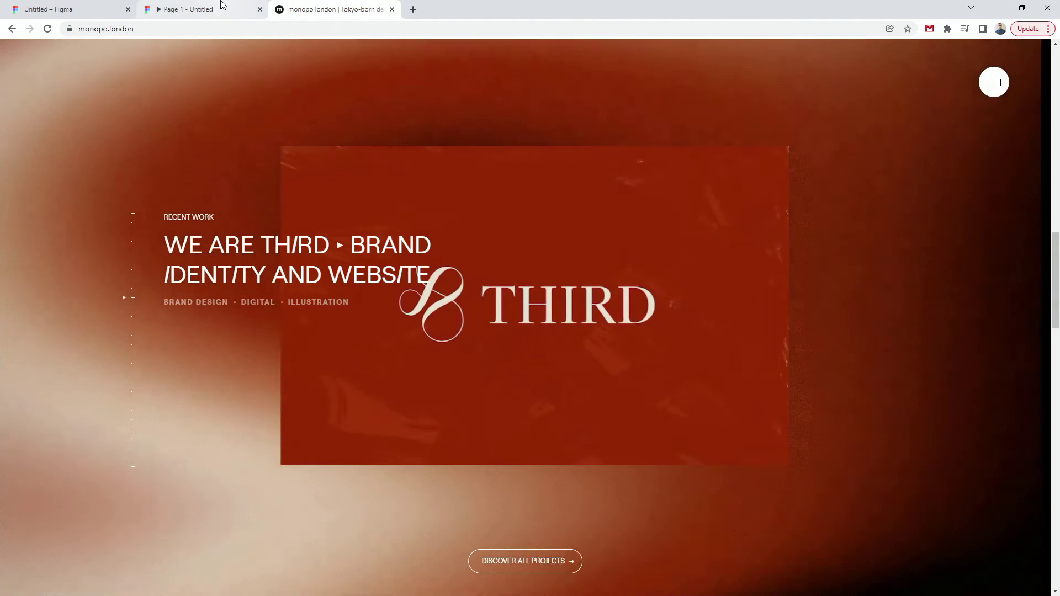
left_click(222, 5)
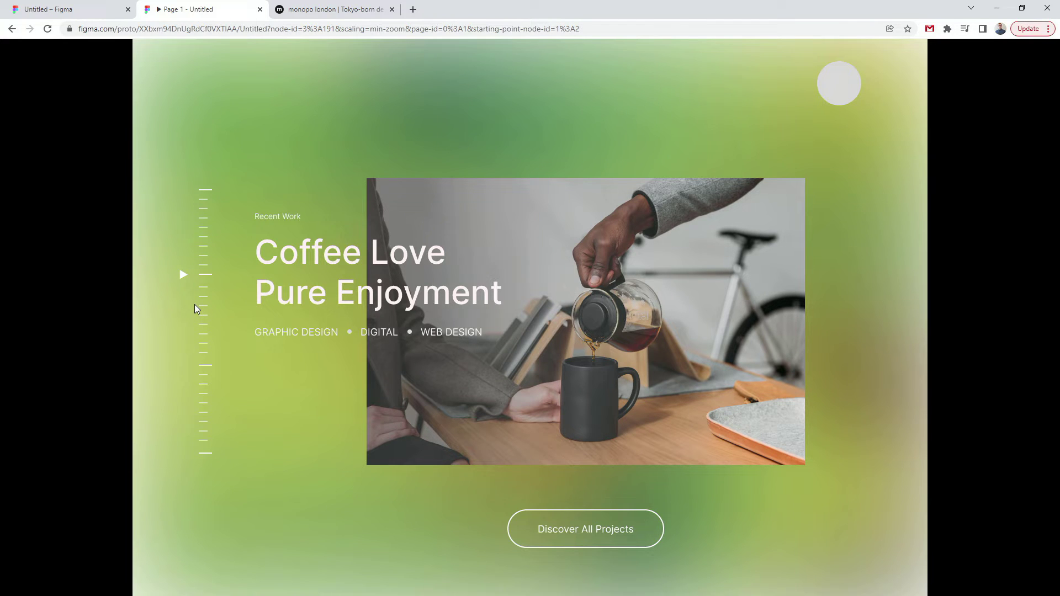
left_click(331, 9)
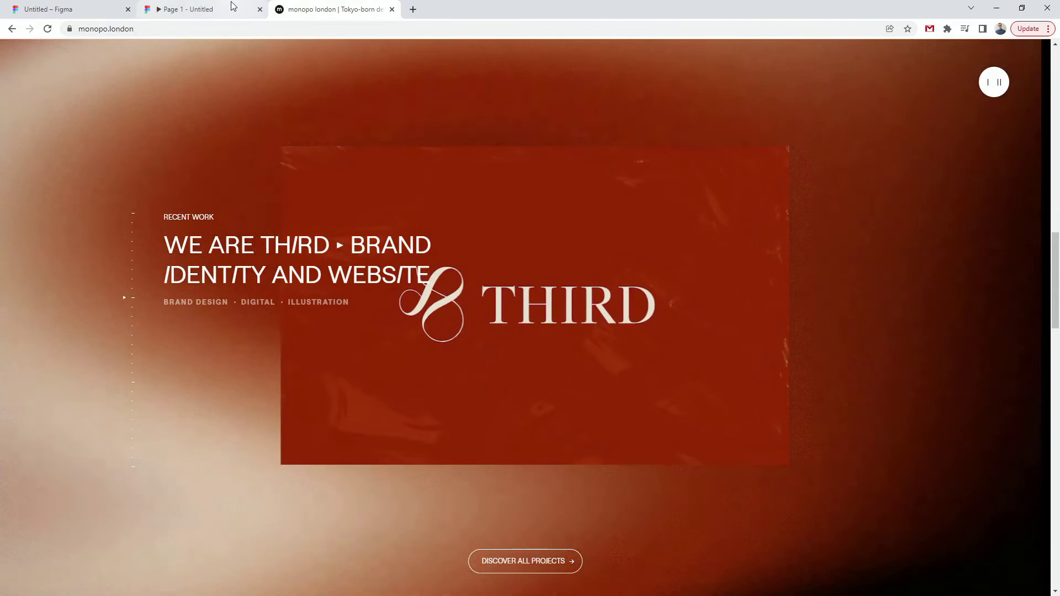
left_click(232, 5)
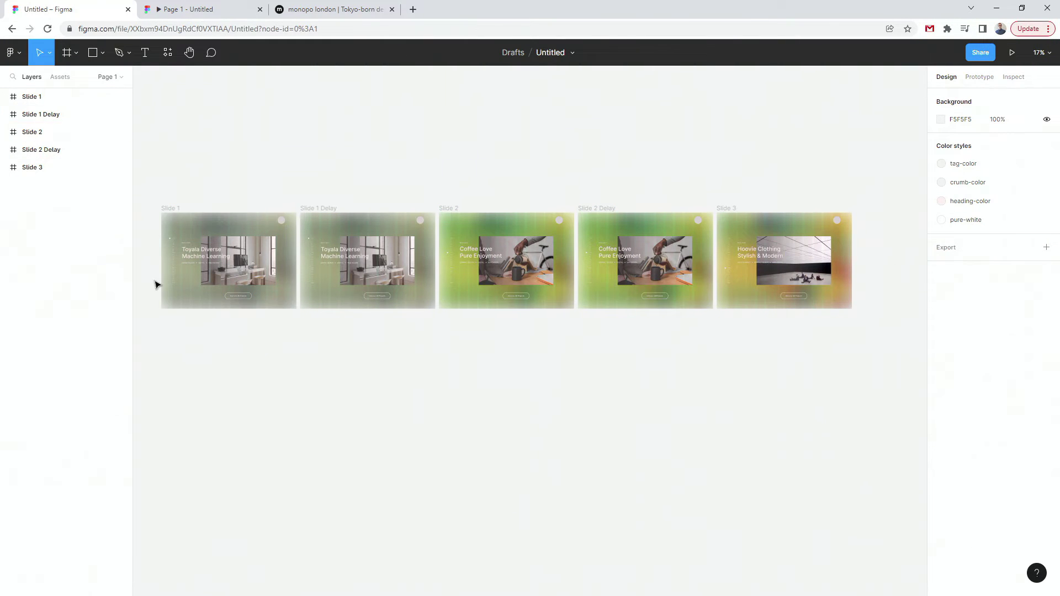
Zoom into Slide 1 and select its bg-1 background layer in the Layers panel.
left_click(164, 215)
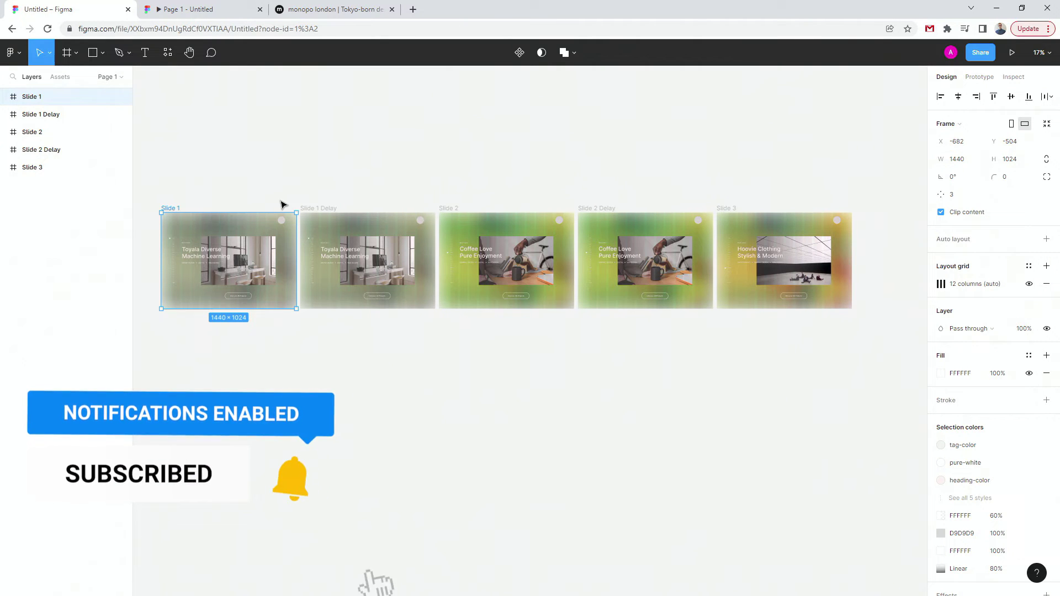
key("f")
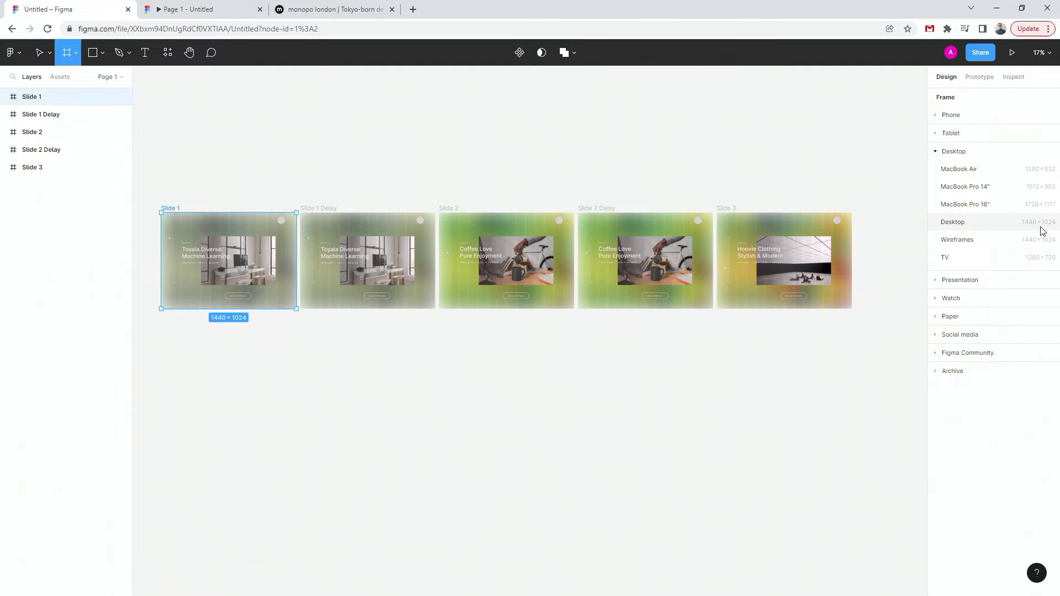
left_click(40, 52)
left_click(244, 135)
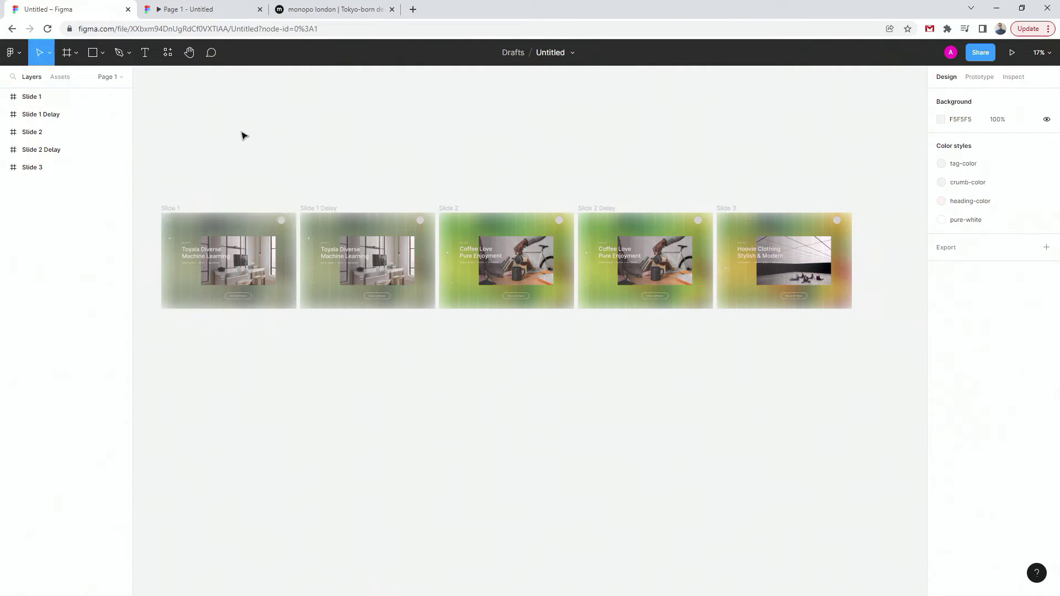
scroll(176, 259, "up", 5)
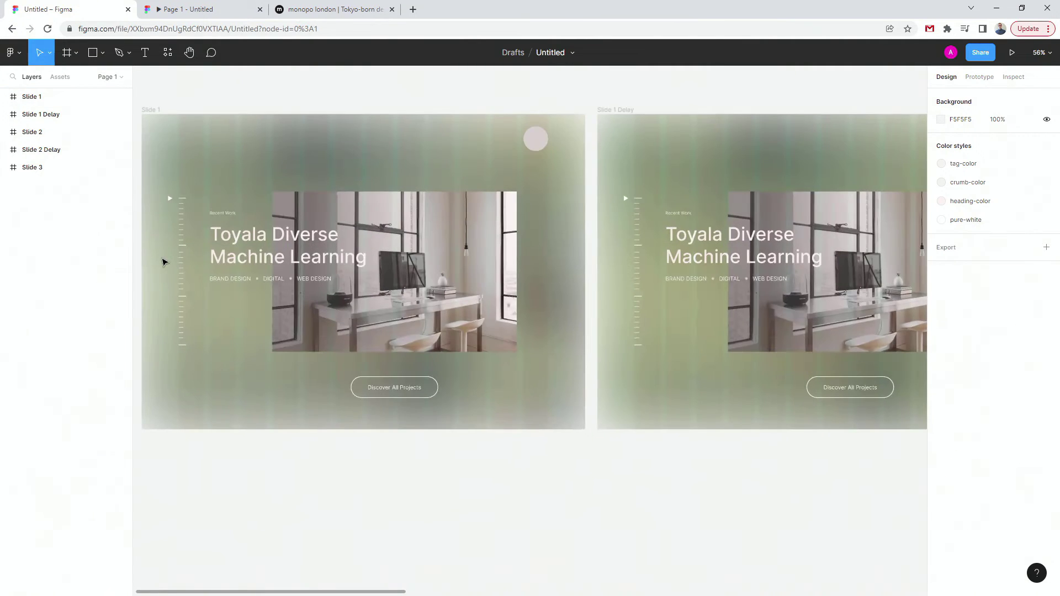
scroll(235, 81, "left", 2)
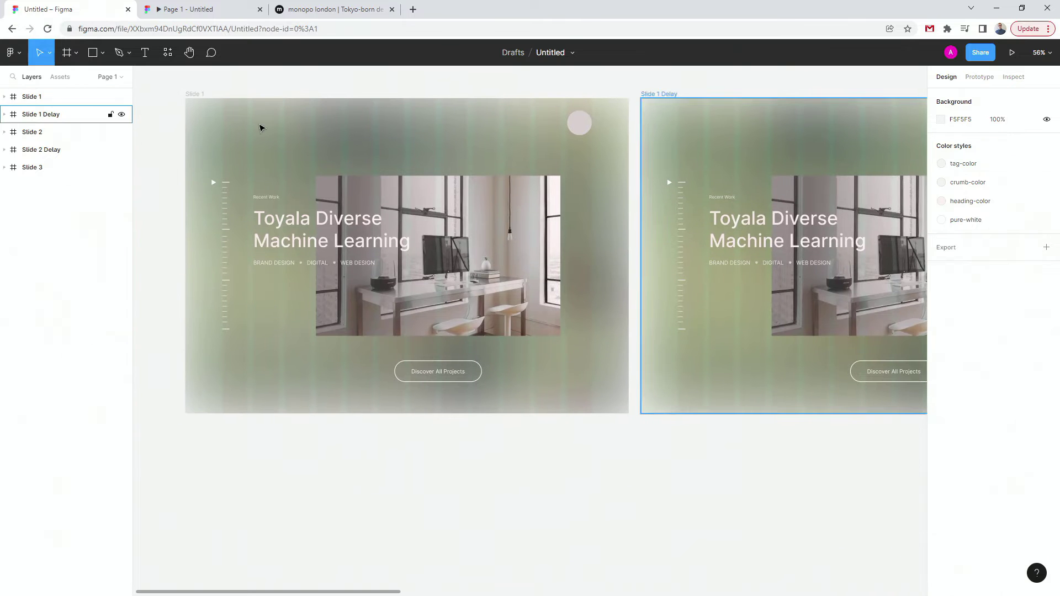
left_click(265, 142)
left_click(5, 97)
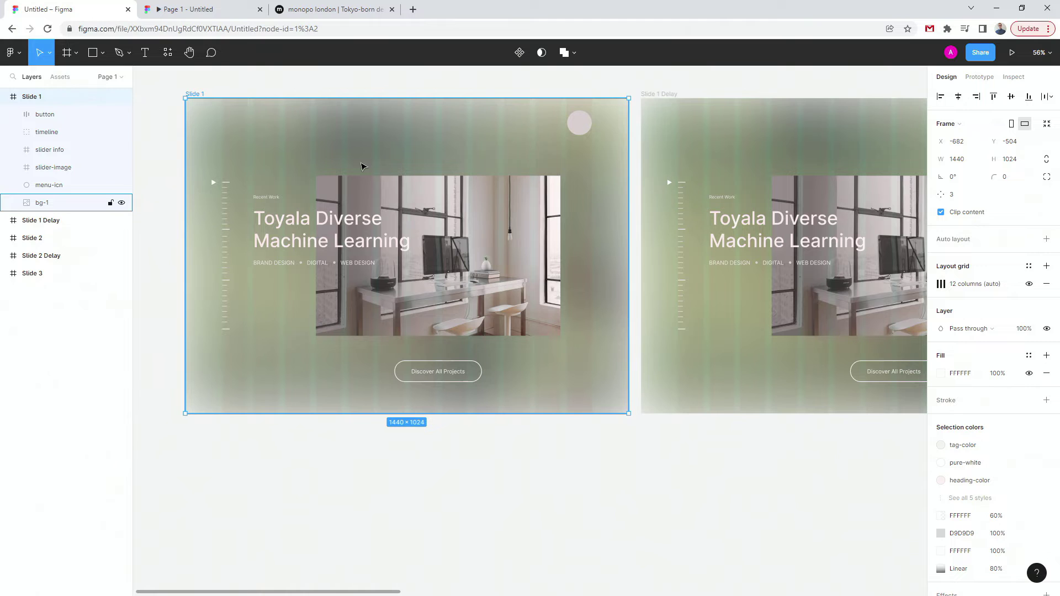
left_click(55, 203)
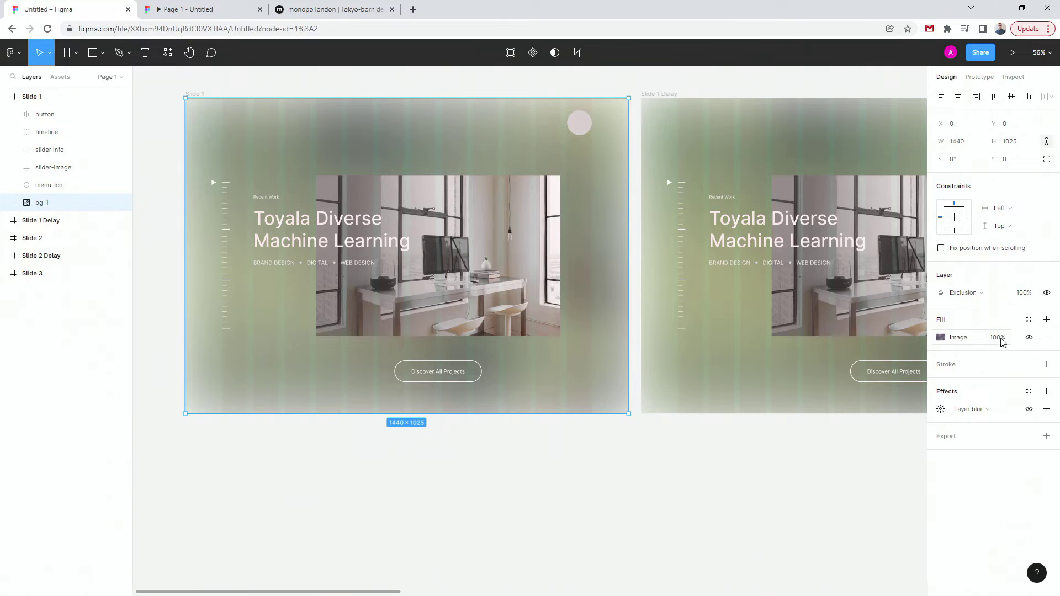
Inspect bg-1's 200 layer blur and gradient image fill, then switch to the monopo.london tab.
left_click(942, 410)
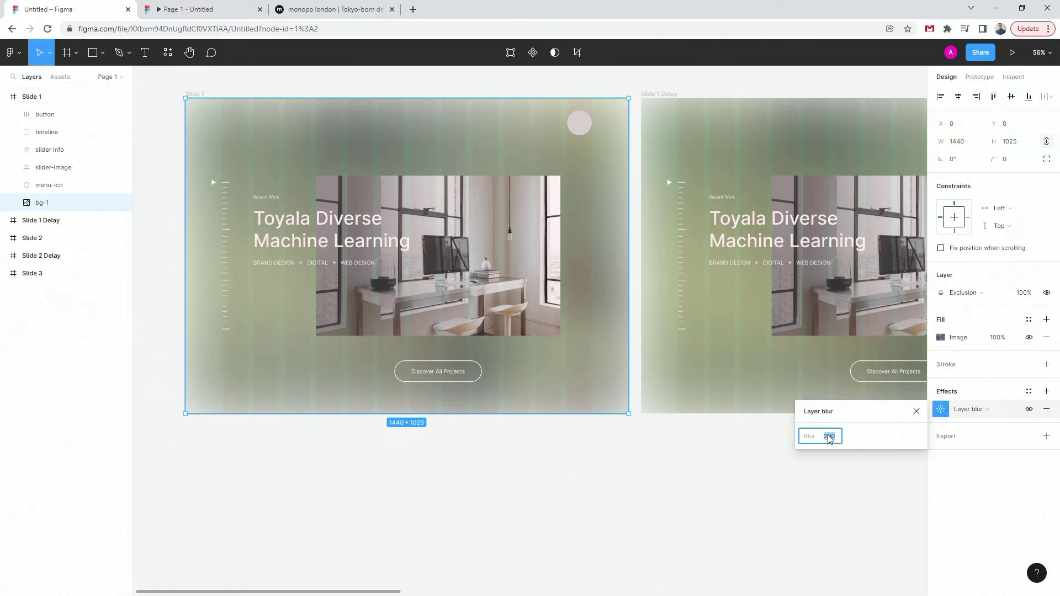
left_click(941, 337)
scroll(352, 299, "down", 5)
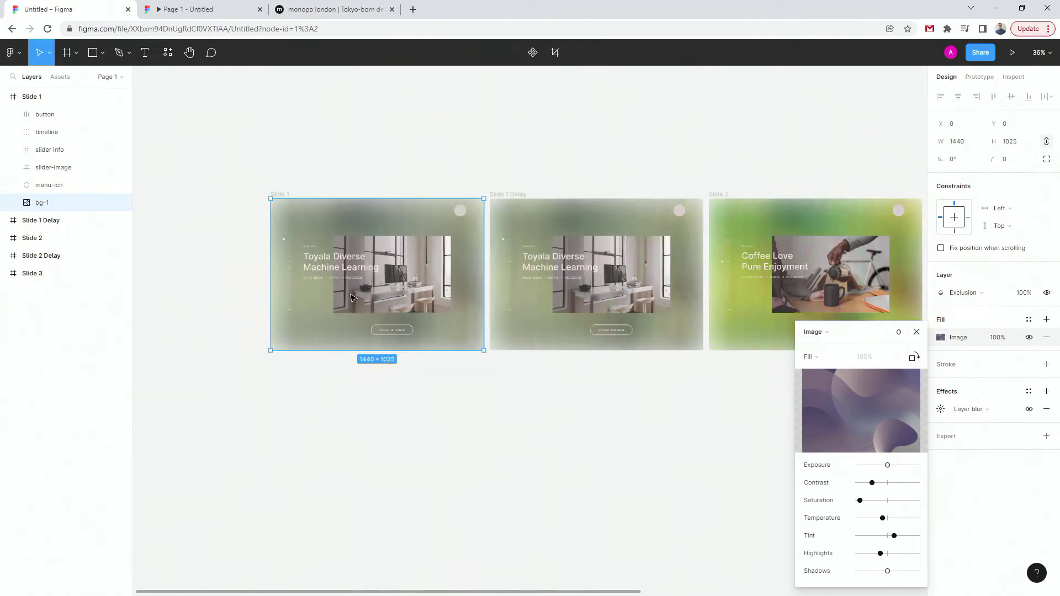
scroll(351, 298, "down", 2)
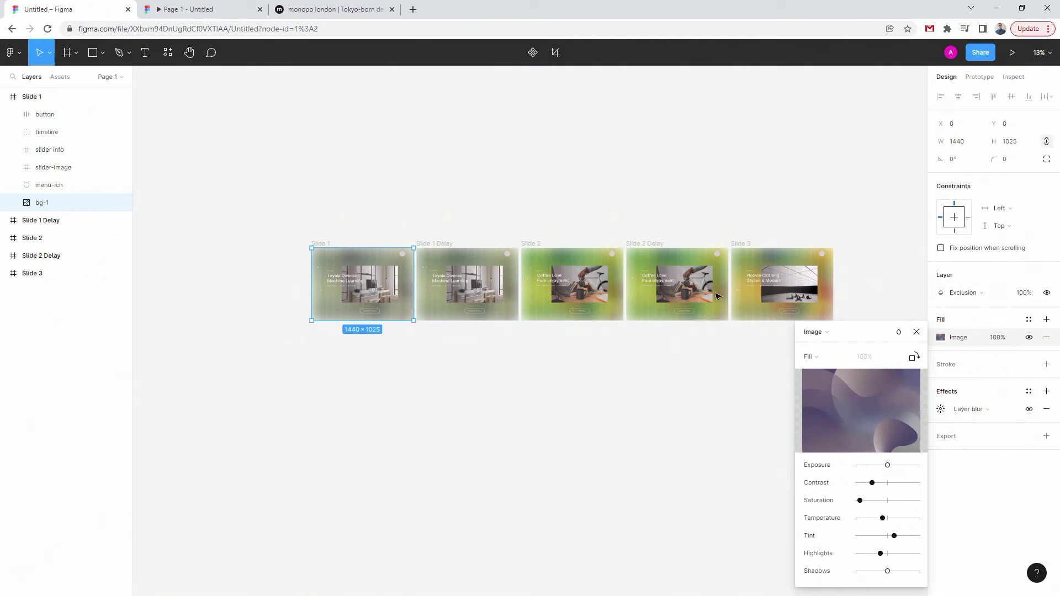
scroll(776, 306, "up", 3)
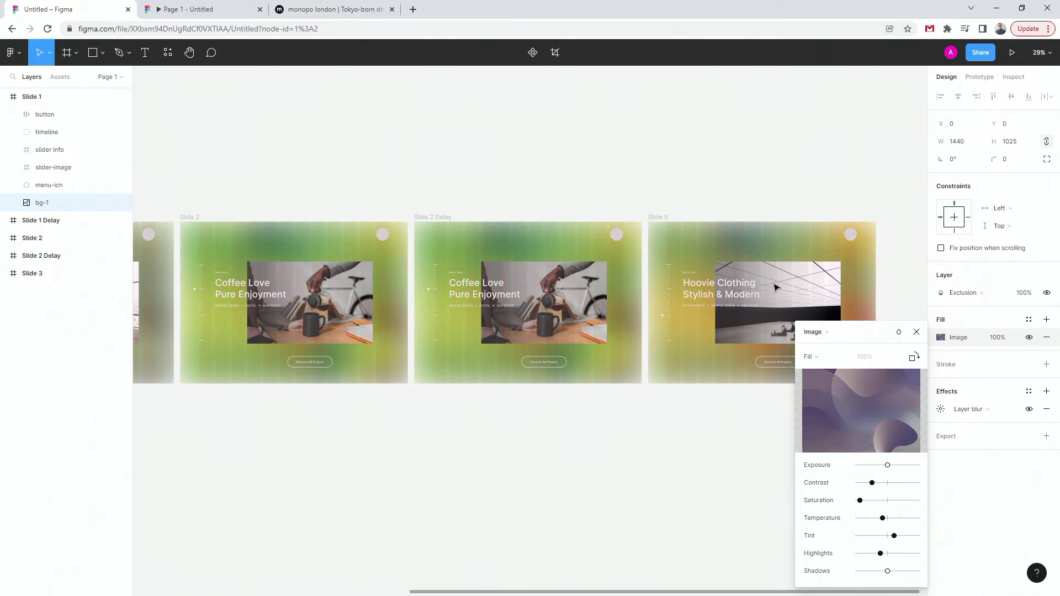
scroll(791, 278, "down", 3)
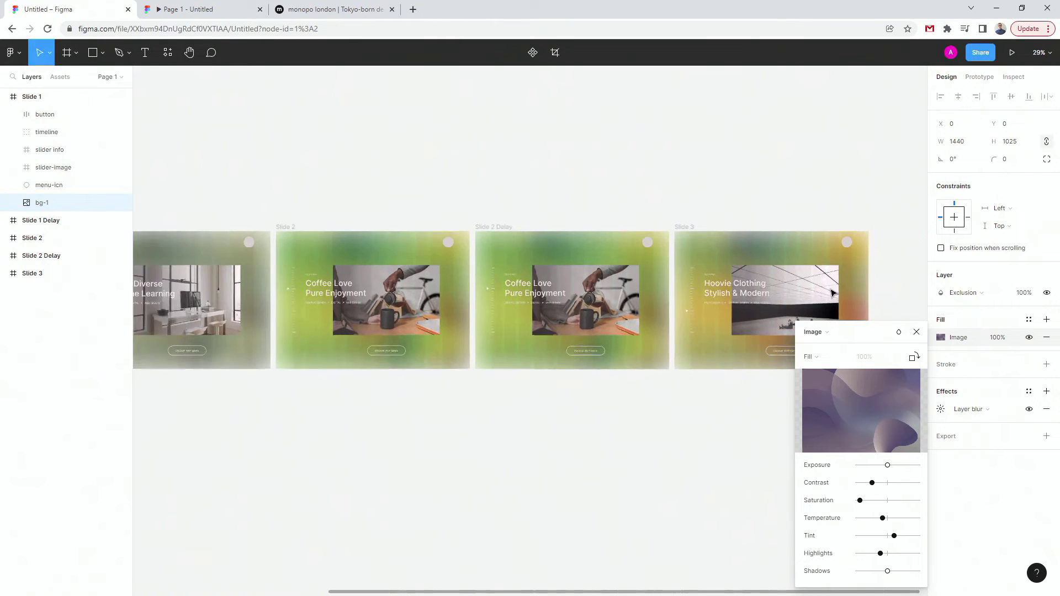
left_click(331, 9)
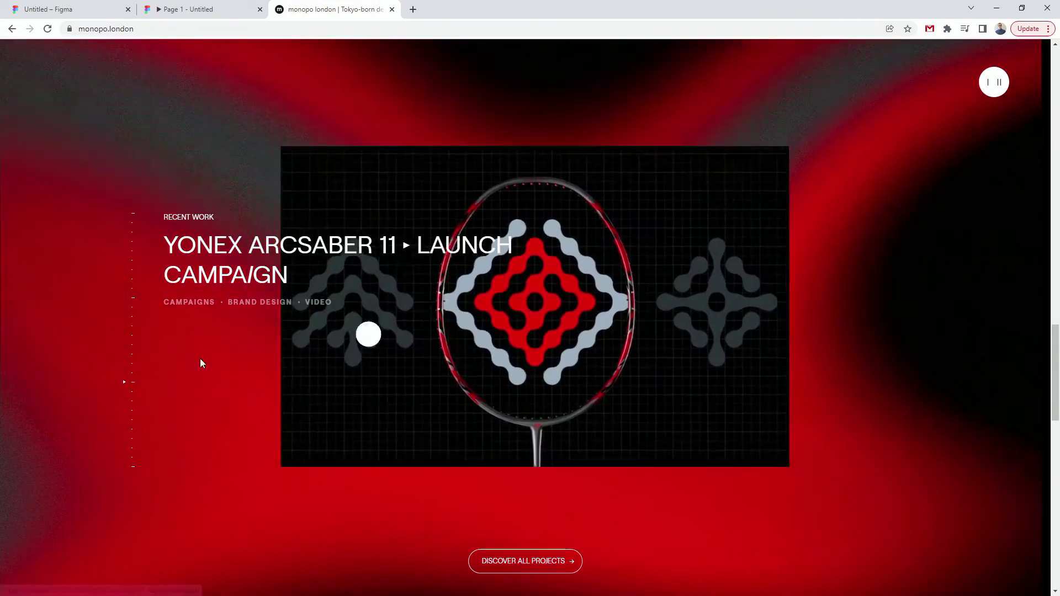
Scroll through monopo's Recent Work slide transitions, then return to the Untitled Figma tab.
scroll(211, 360, "down", 3)
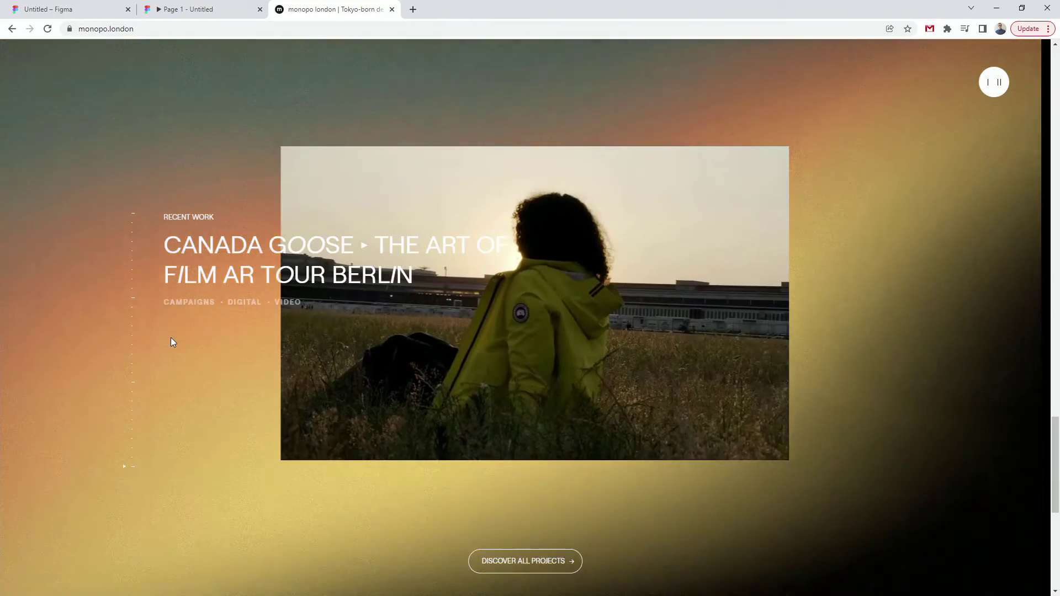
scroll(171, 336, "up", 5)
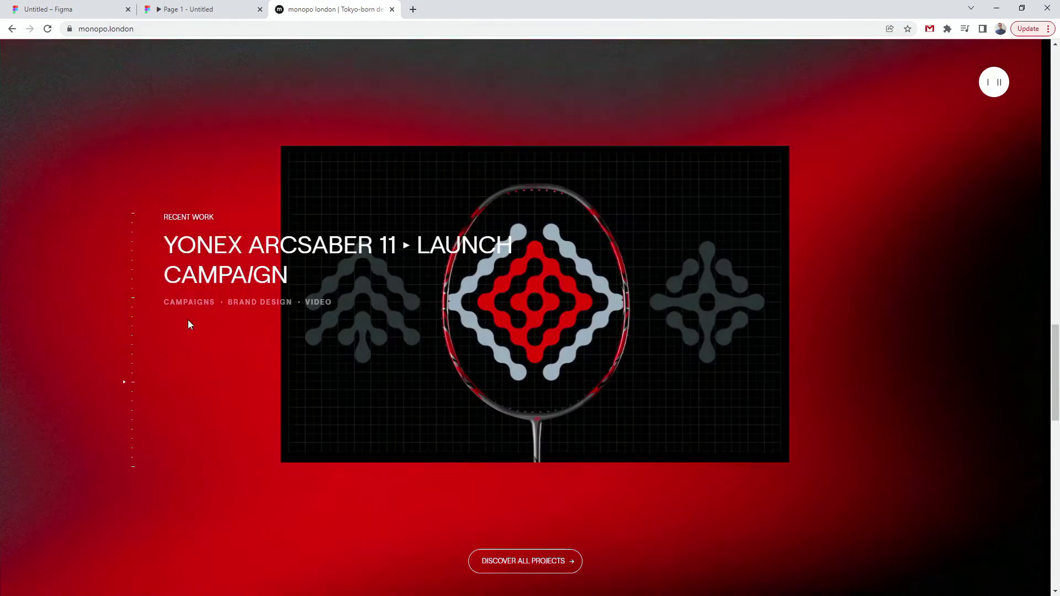
scroll(194, 345, "up", 3)
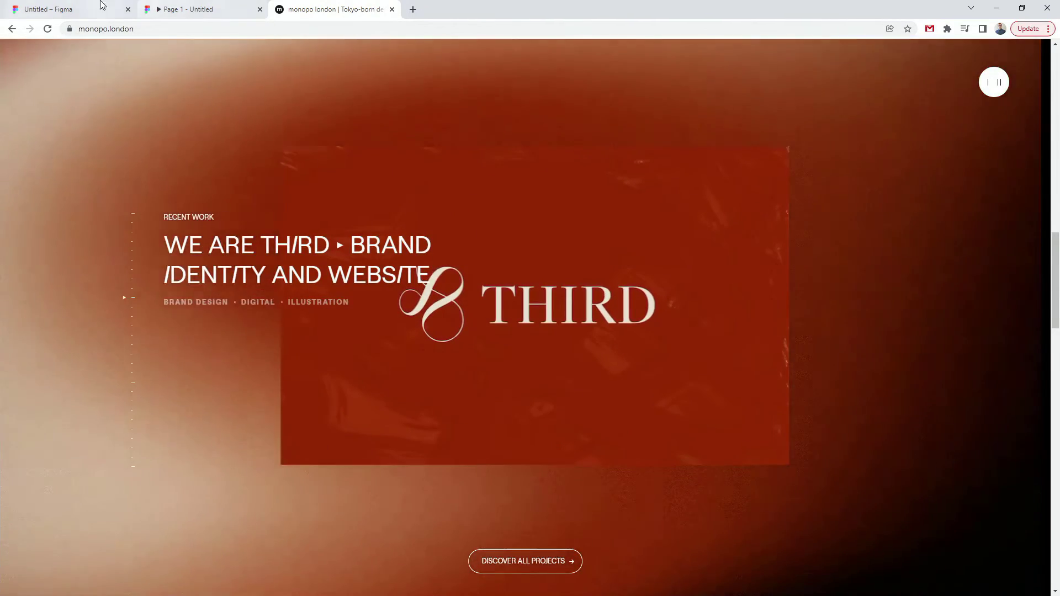
left_click(110, 8)
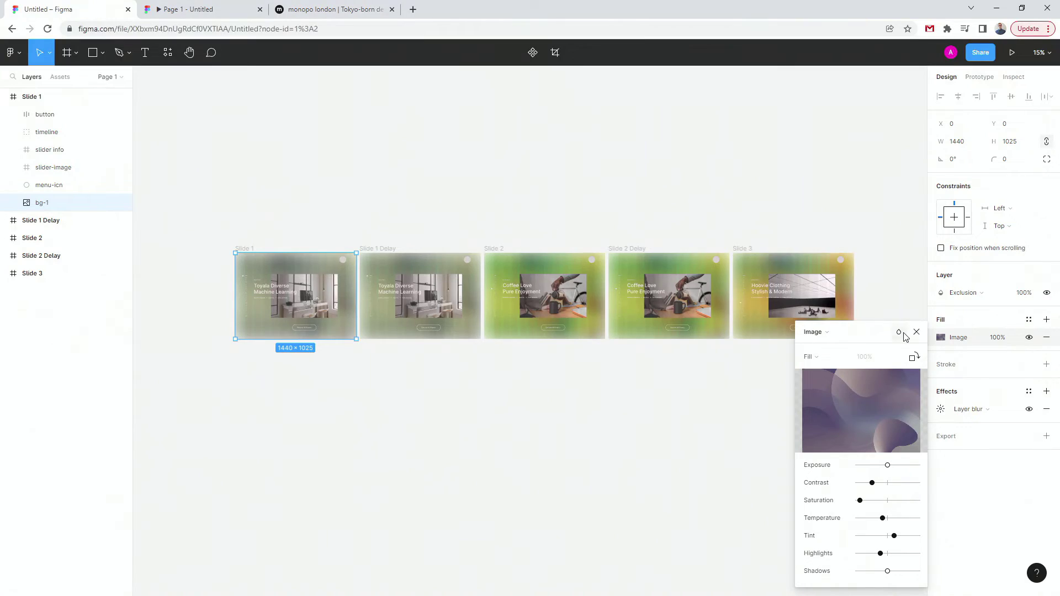
Close the image fill popover, zoom into Slide 1, and select its button and timeline layers.
left_click(916, 332)
scroll(230, 308, "up", 5)
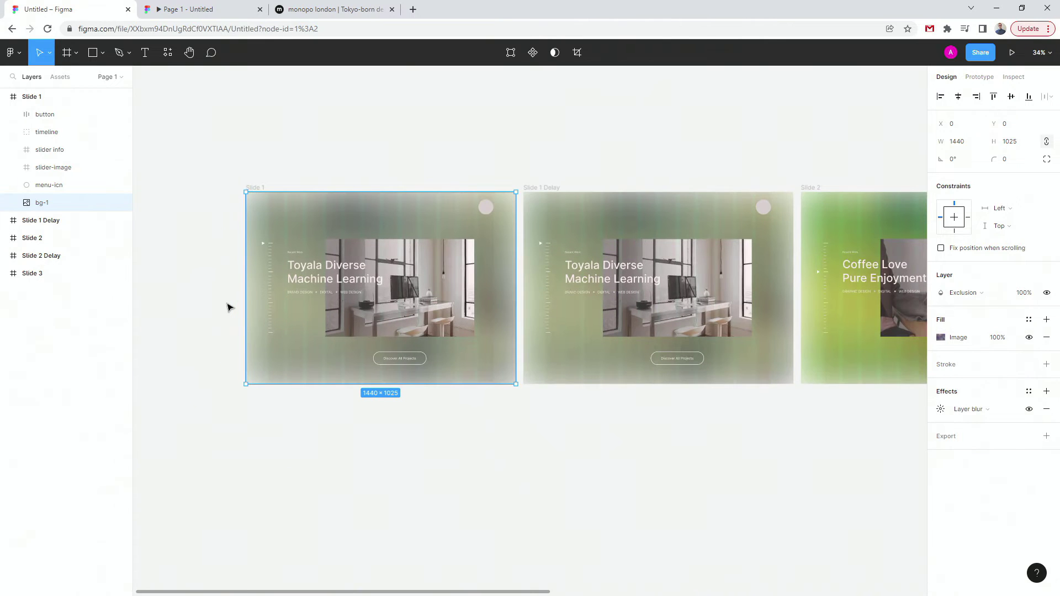
scroll(282, 282, "up", 2)
scroll(287, 281, "up", 2)
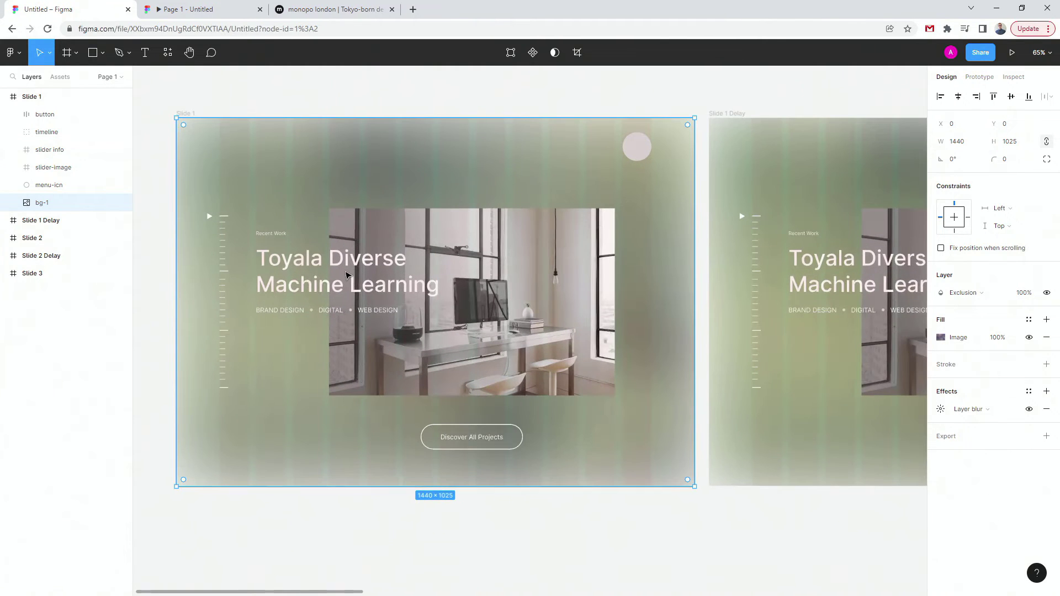
scroll(346, 275, "up", 1)
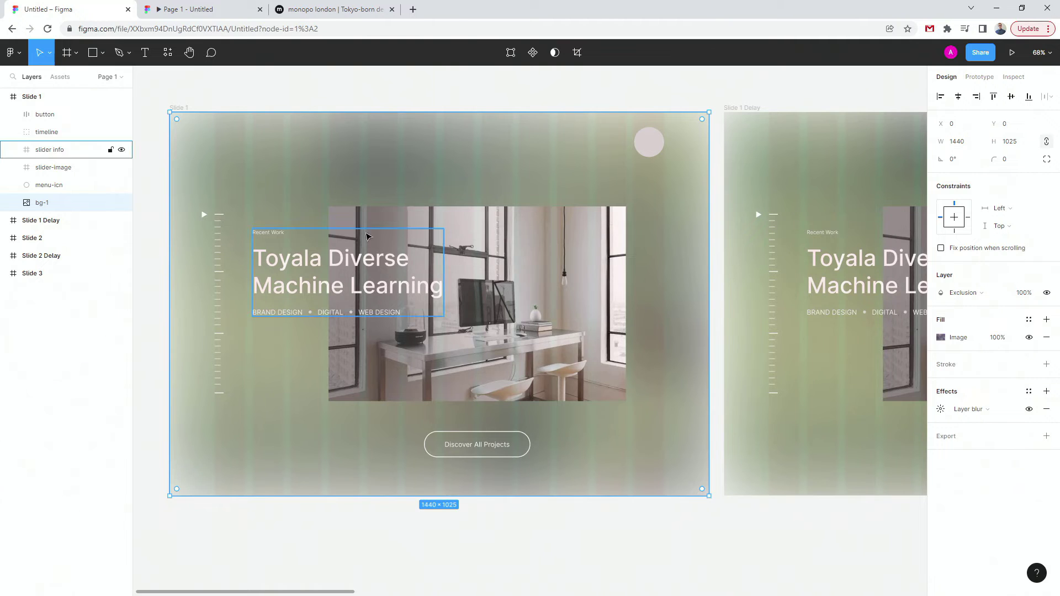
scroll(343, 229, "up", 1)
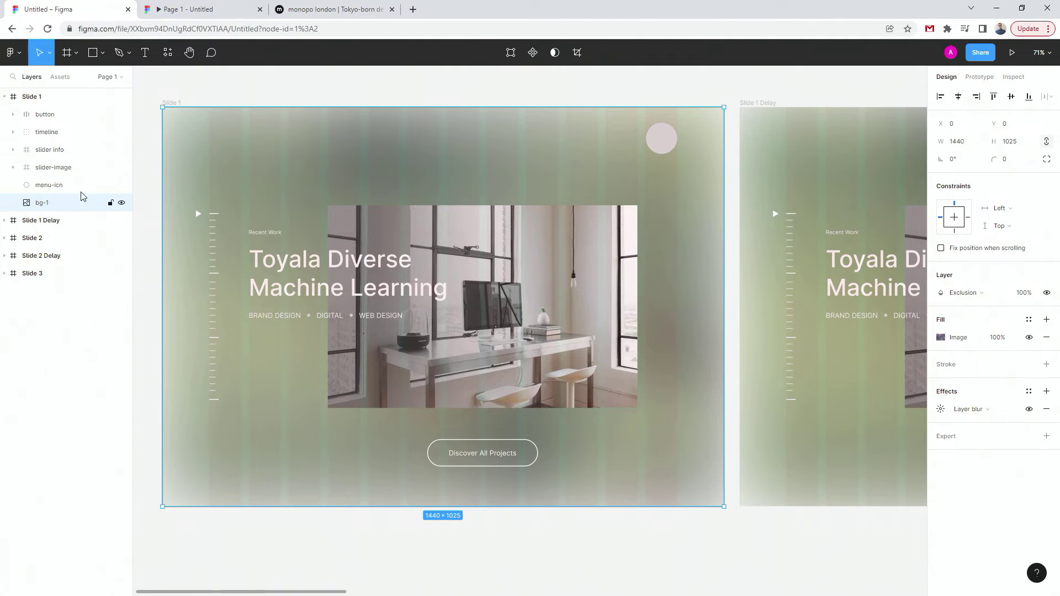
left_click(62, 116)
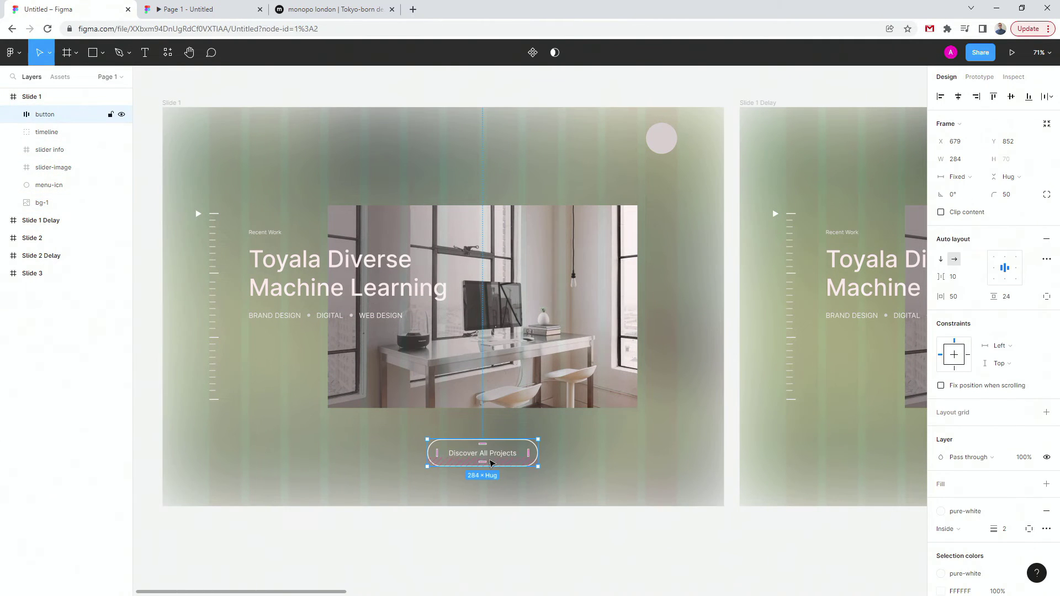
left_click(44, 138)
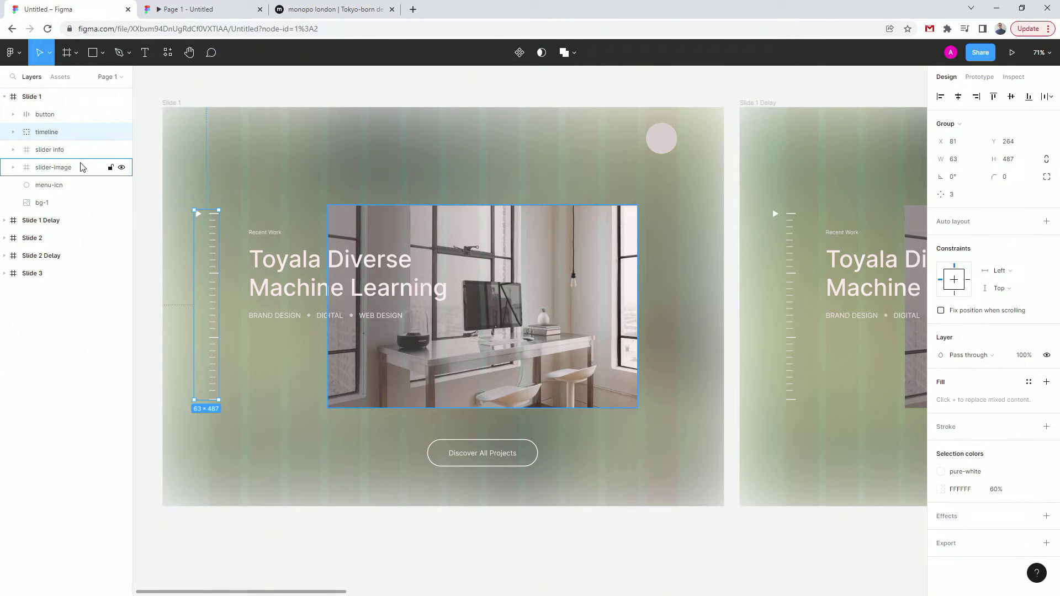
Expand the timeline group to inspect its arrow, main-line and smal-lines layers, then collapse it.
scroll(173, 268, "up", 3, "ctrl")
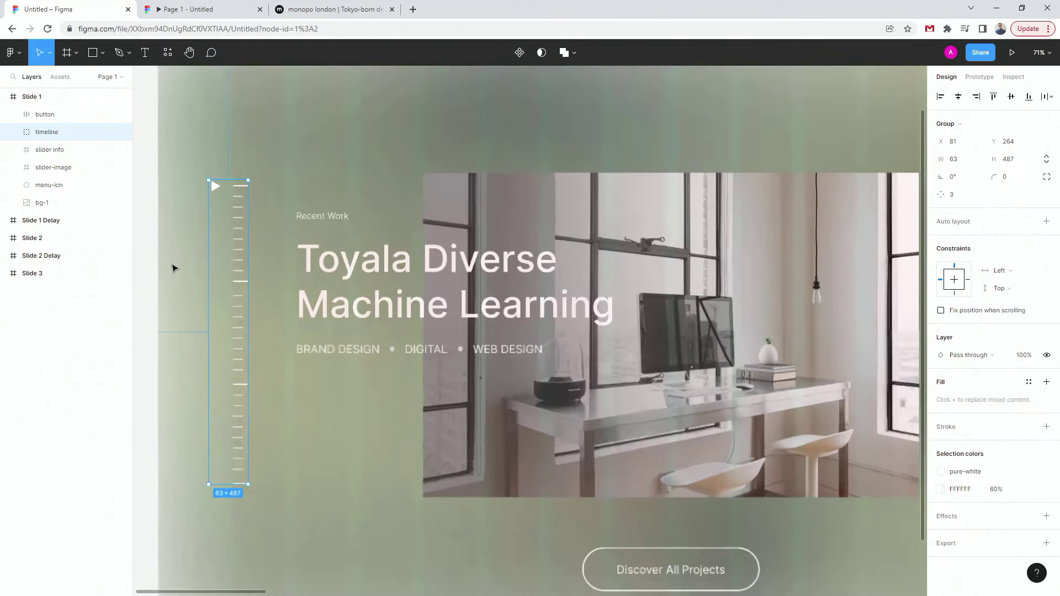
left_click(18, 132)
left_click(58, 150)
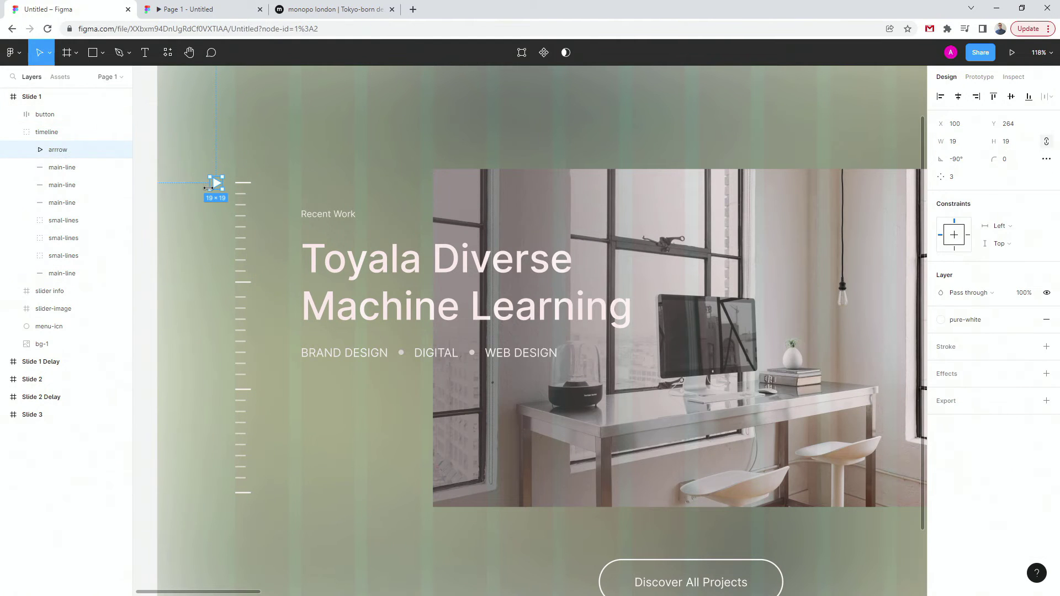
left_click(65, 168)
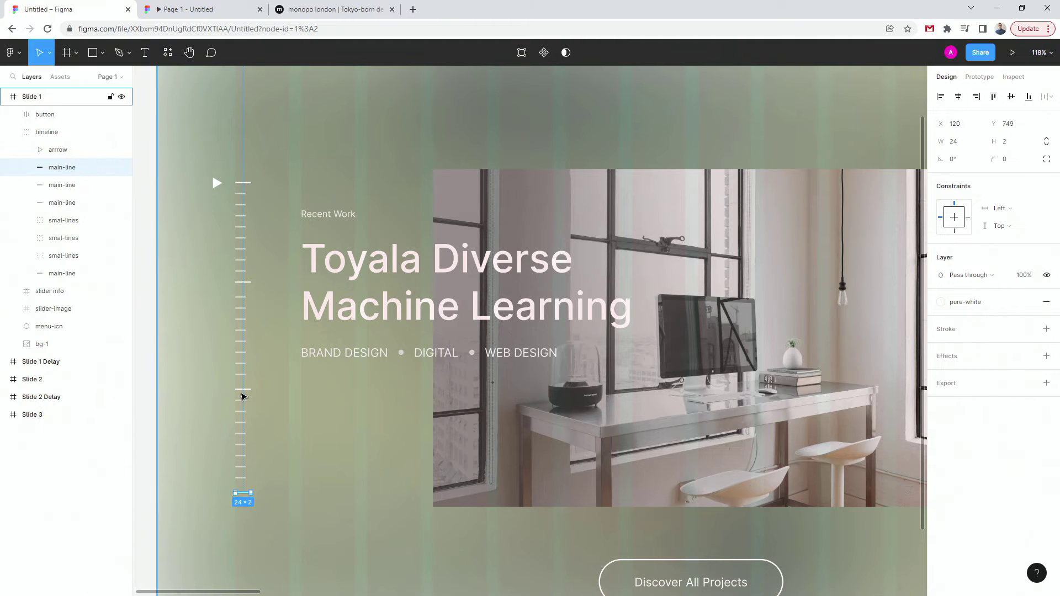
left_click(63, 220)
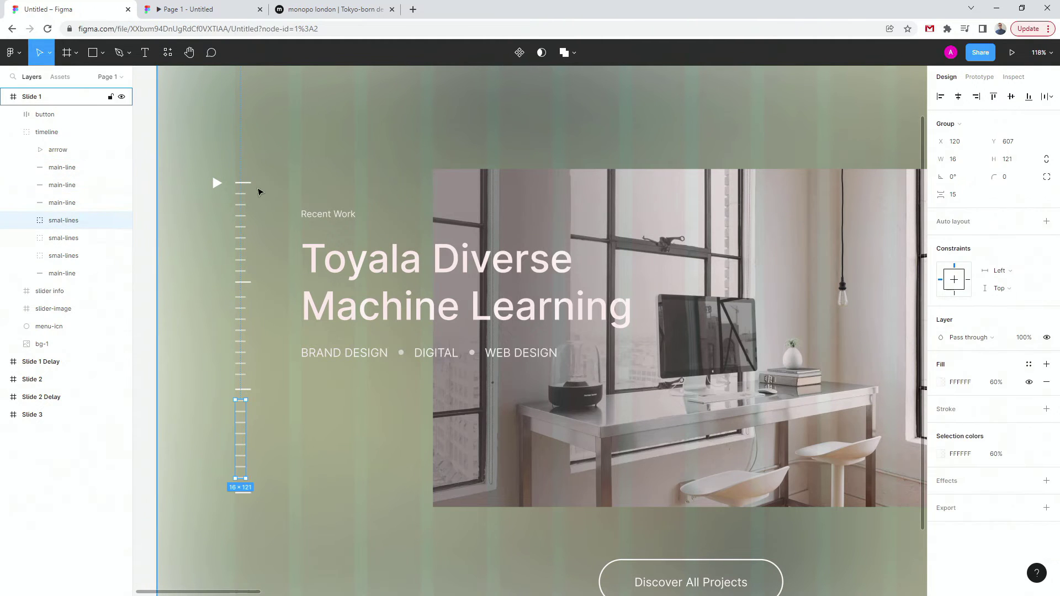
left_click(18, 132)
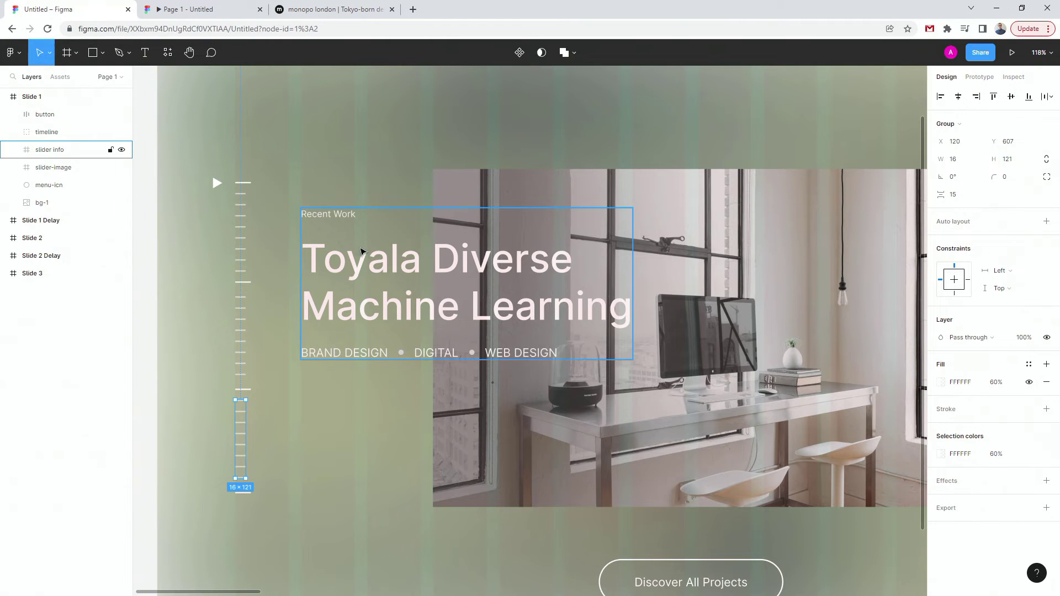
Expand slider info and its mask to inspect Recent Work, first-, second- and third-project layers.
left_click(364, 258)
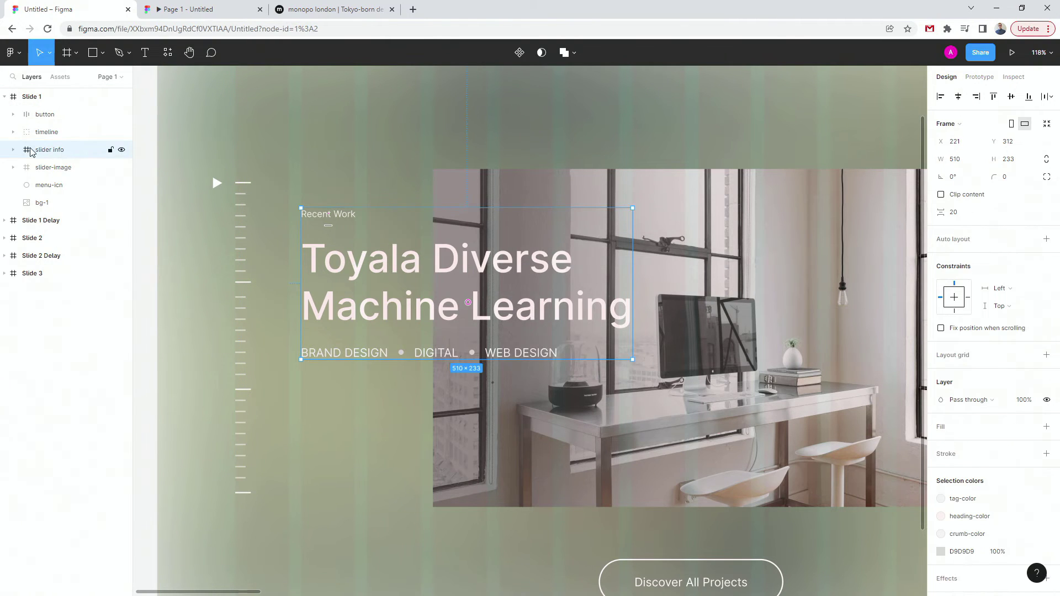
left_click(14, 150)
left_click(54, 165)
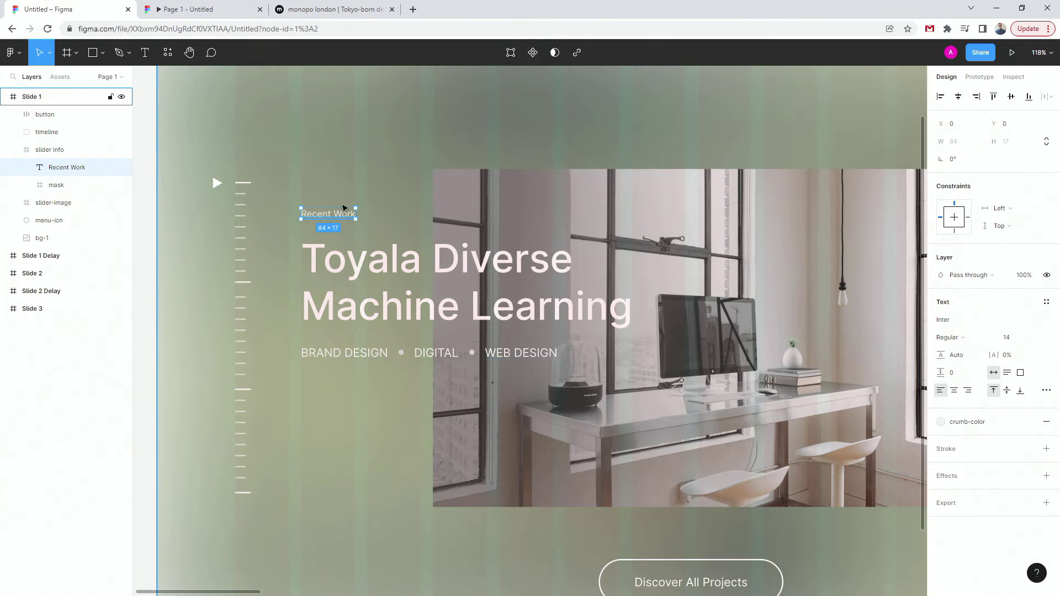
left_click(69, 184)
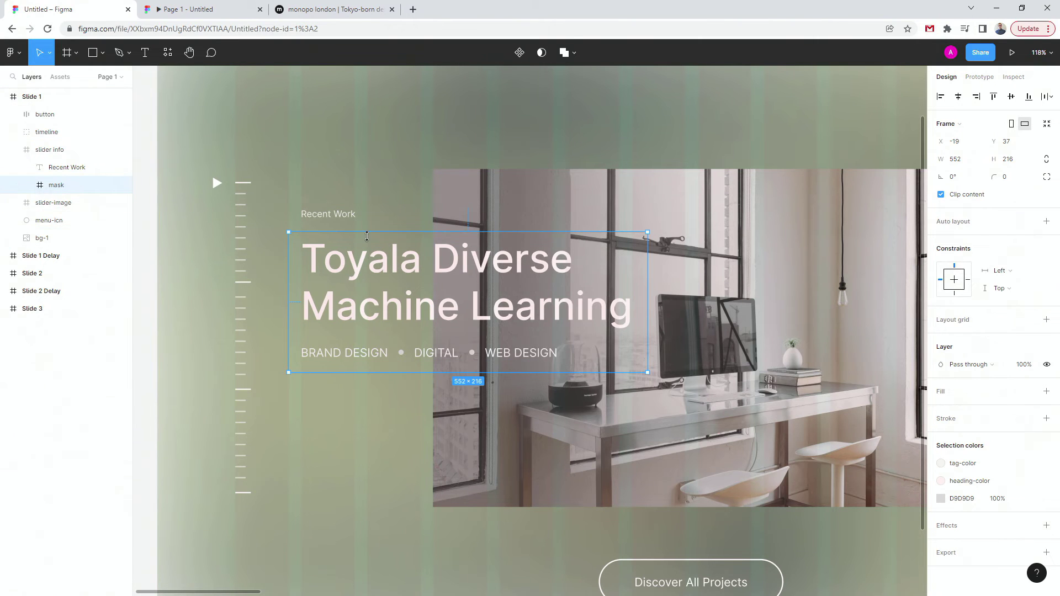
left_click(26, 185)
left_click(78, 207)
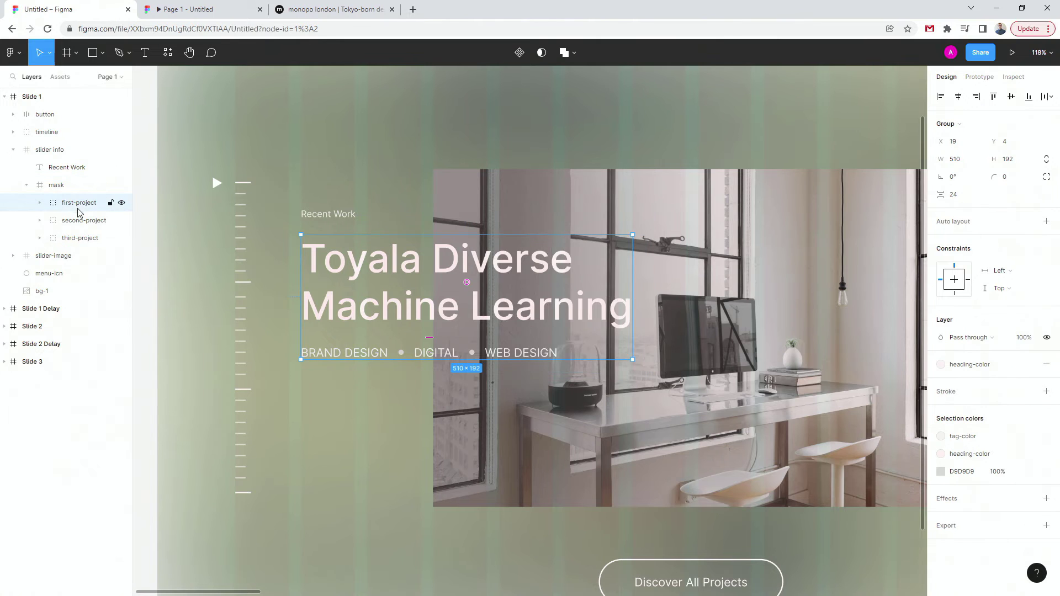
left_click(79, 226)
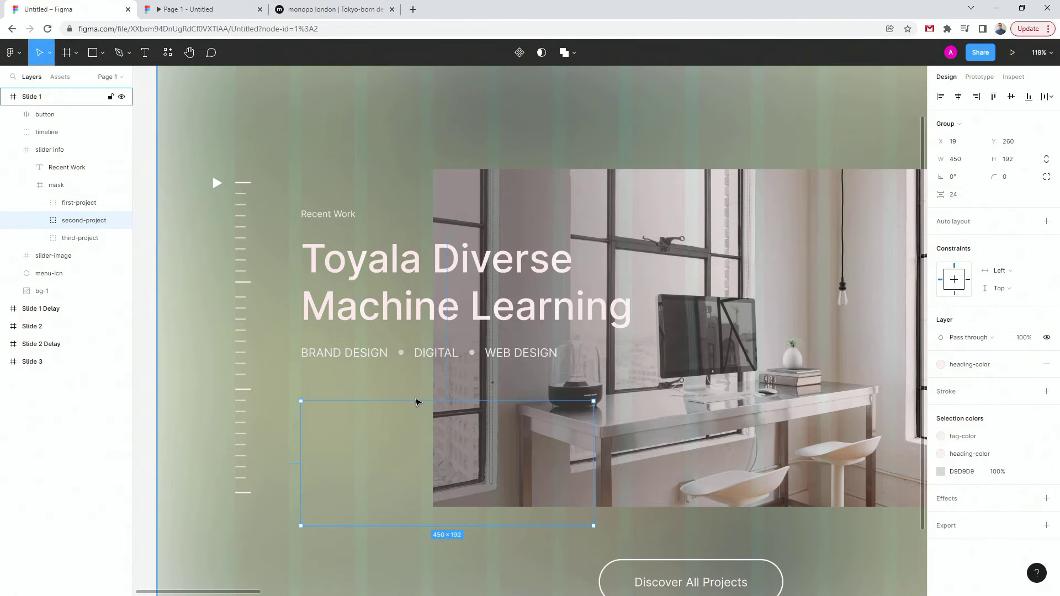
left_click(80, 241)
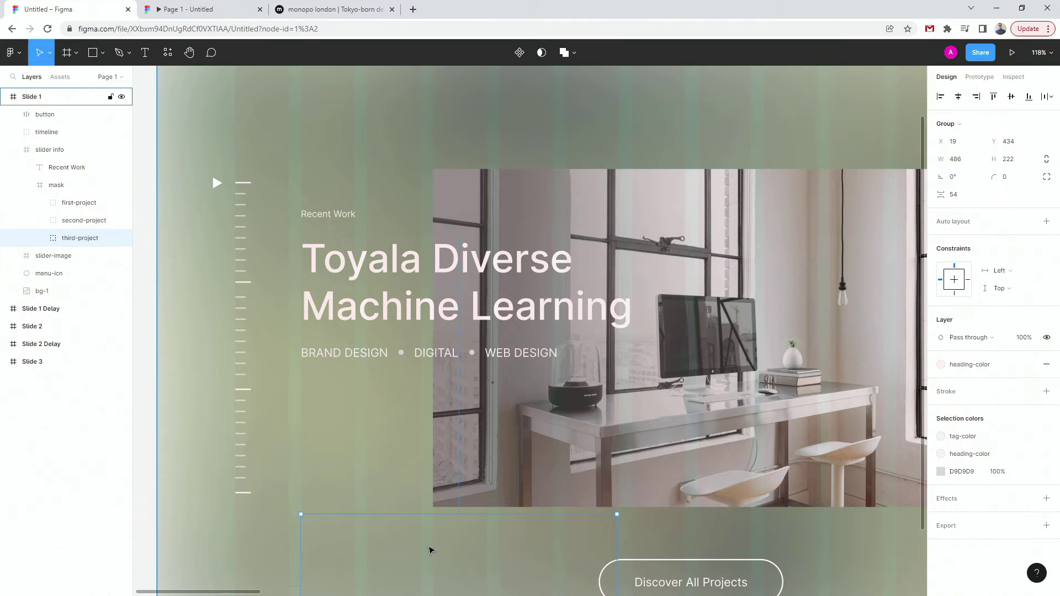
scroll(299, 303, "down", 3)
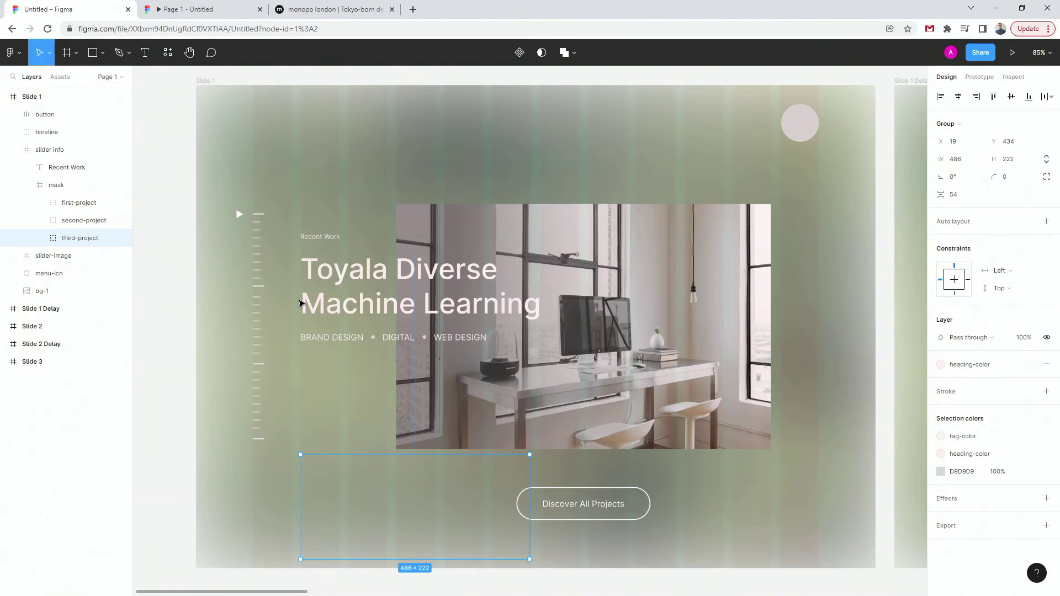
left_click(194, 4)
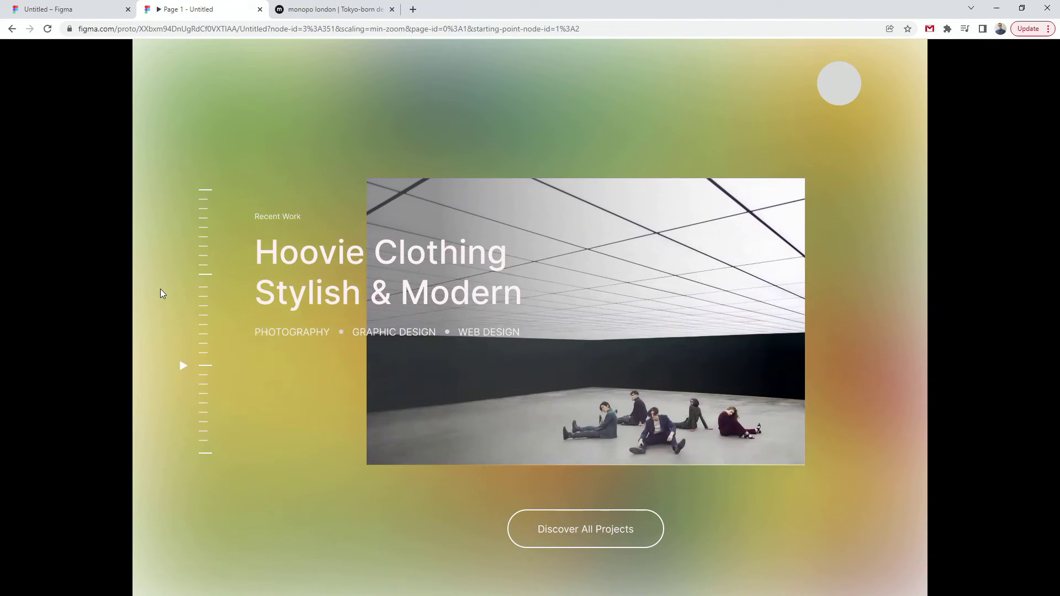
left_click(62, 9)
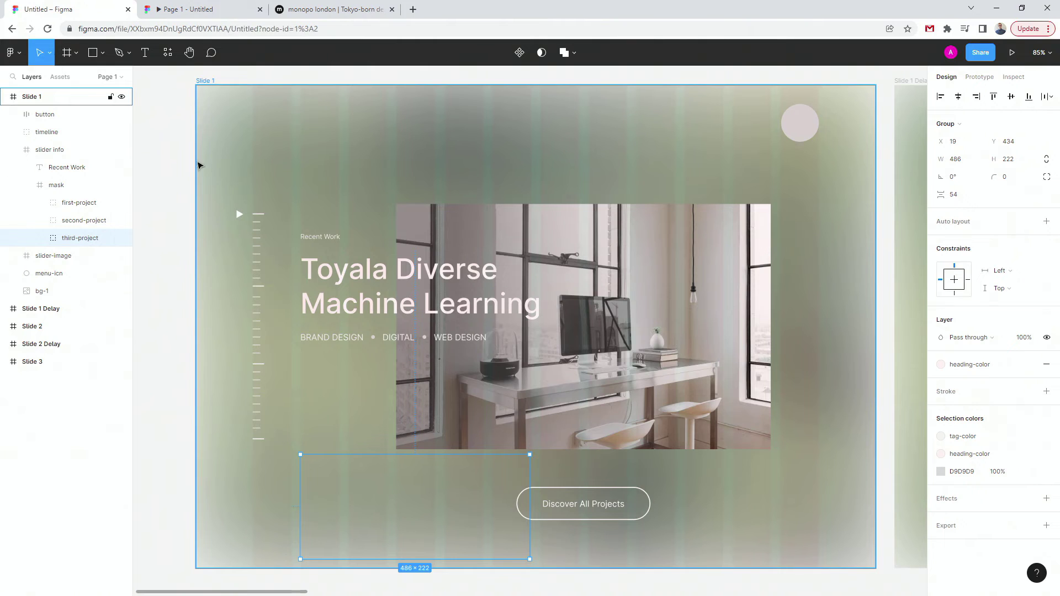
Collapse mask and slider info, expand Slide 1's slider-image and view the color-overlay's linear gradient.
left_click(27, 185)
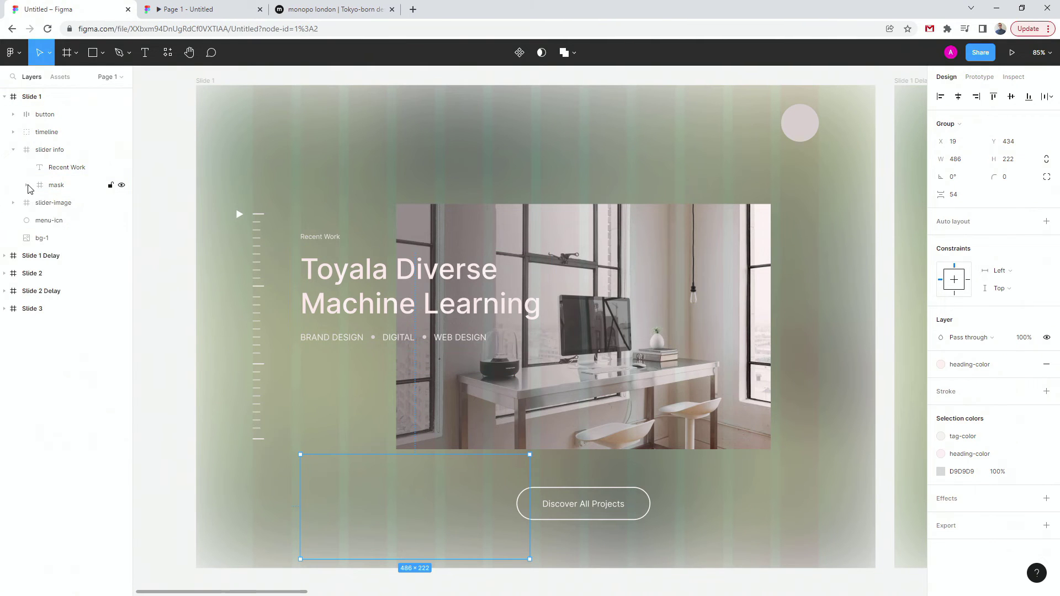
left_click(13, 149)
left_click(51, 168)
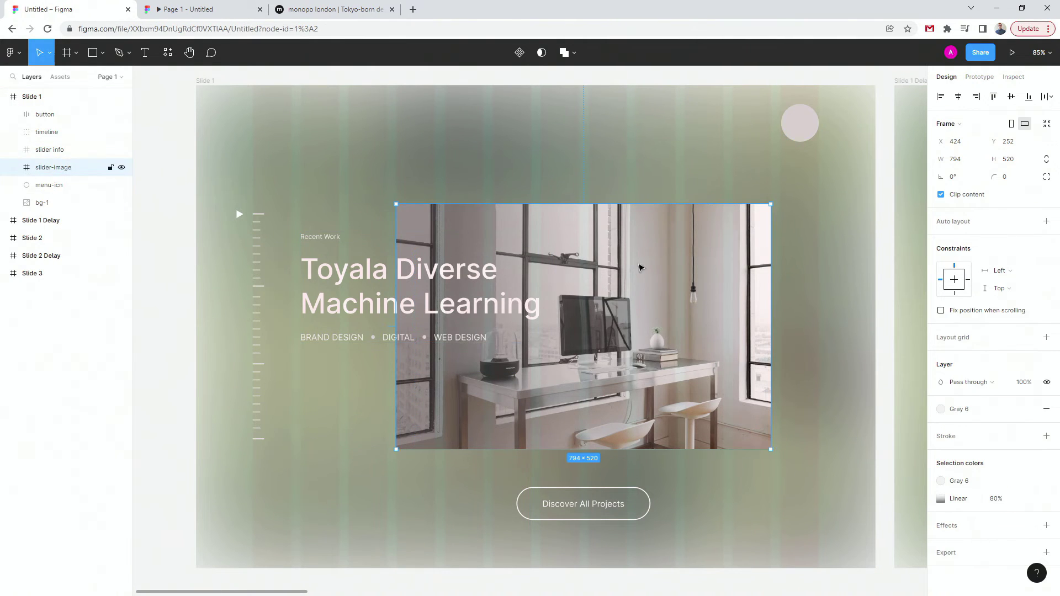
key("Escape")
left_click(89, 167)
left_click(13, 168)
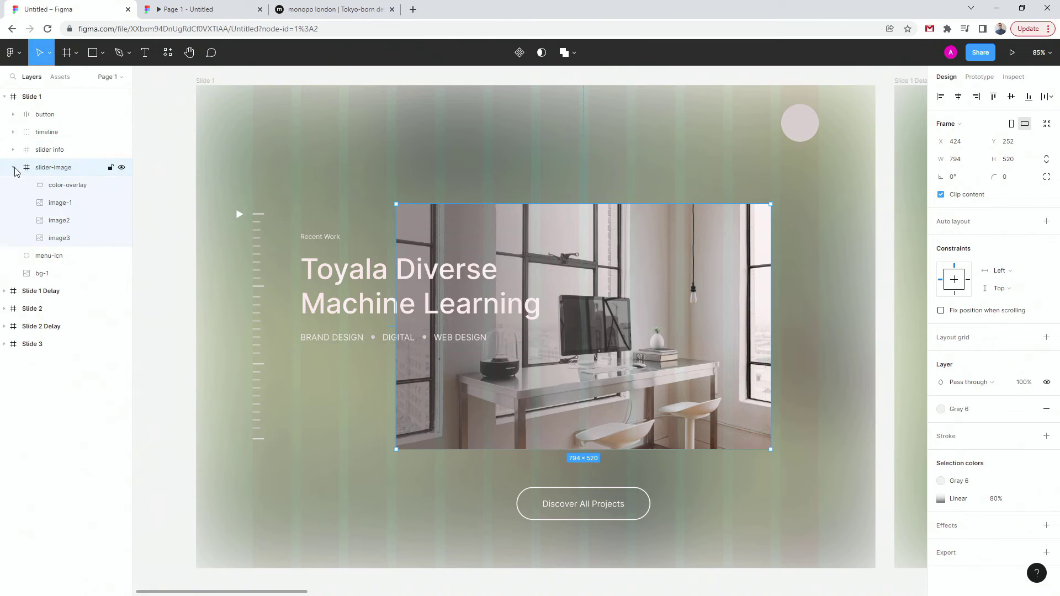
left_click(96, 188)
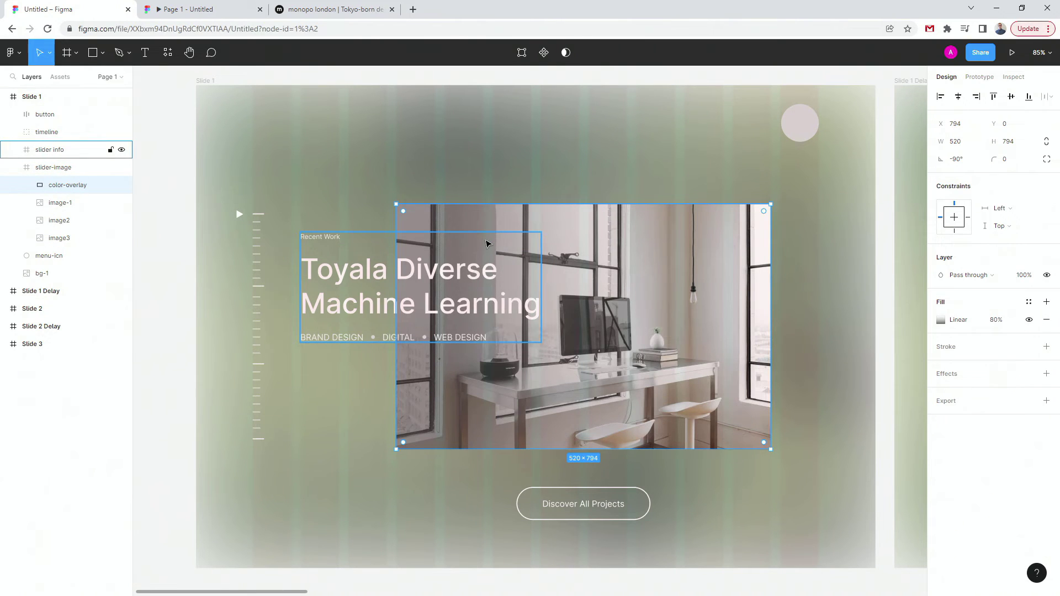
left_click(949, 322)
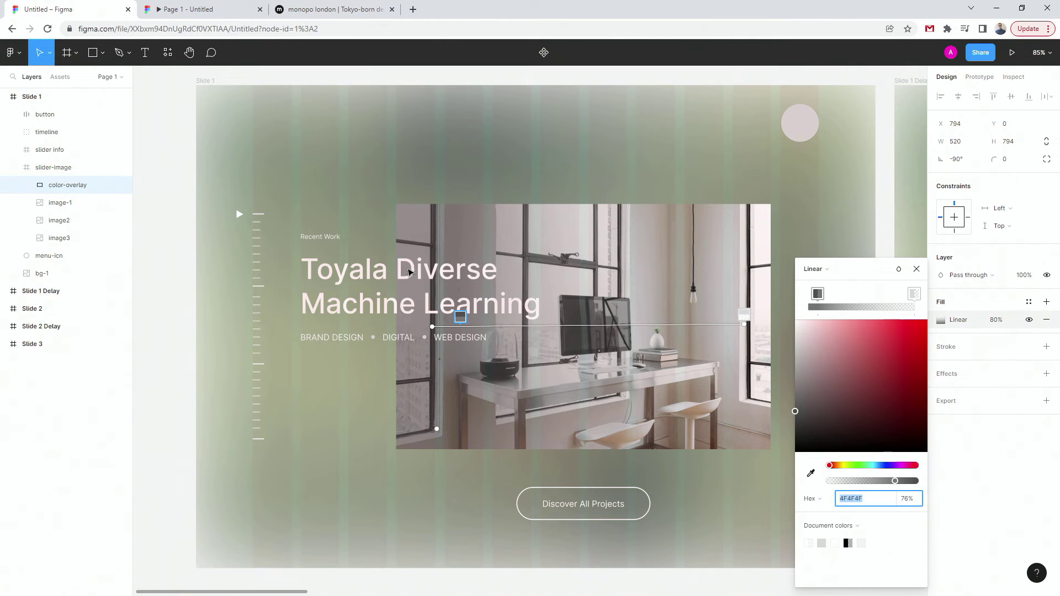
Step through Slide 1's image-1, image2 and image3 layers, then collapse slider-image.
left_click(62, 203)
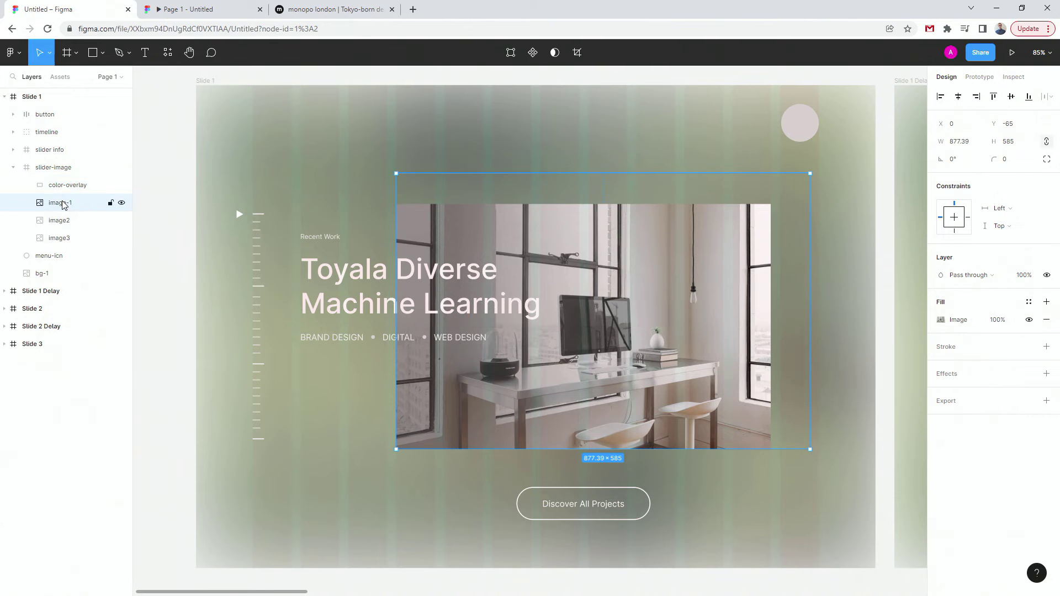
left_click(63, 221)
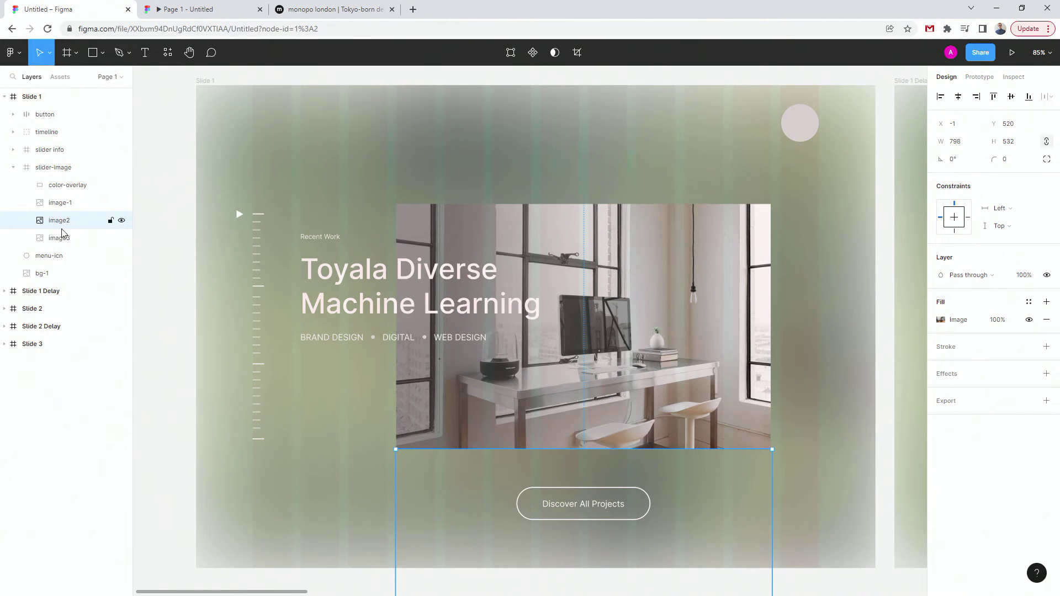
left_click(63, 235)
scroll(497, 371, "down", 8)
scroll(499, 373, "up", 5)
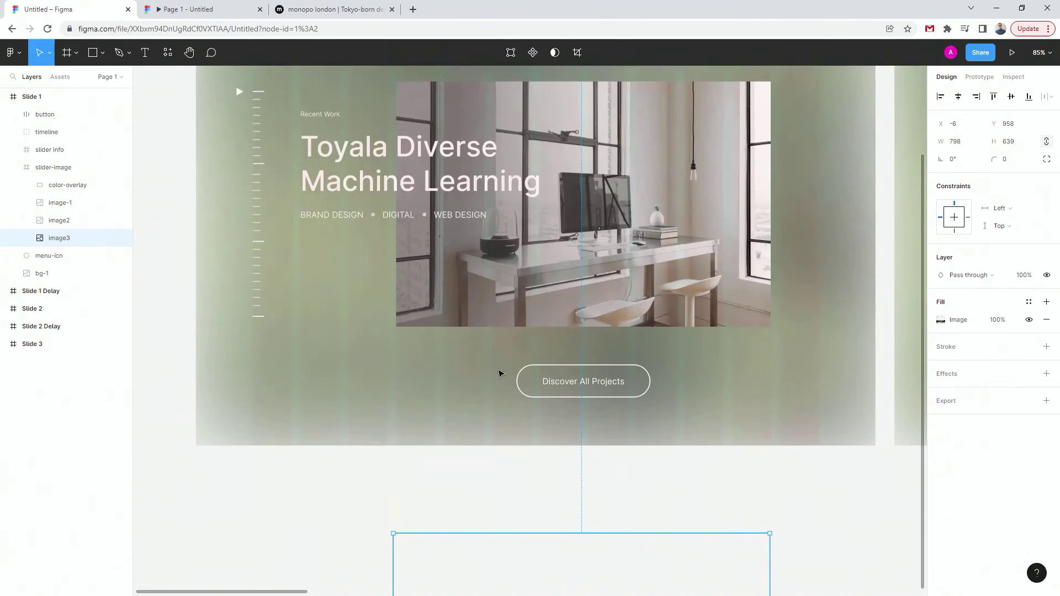
scroll(499, 374, "up", 4)
left_click(13, 167)
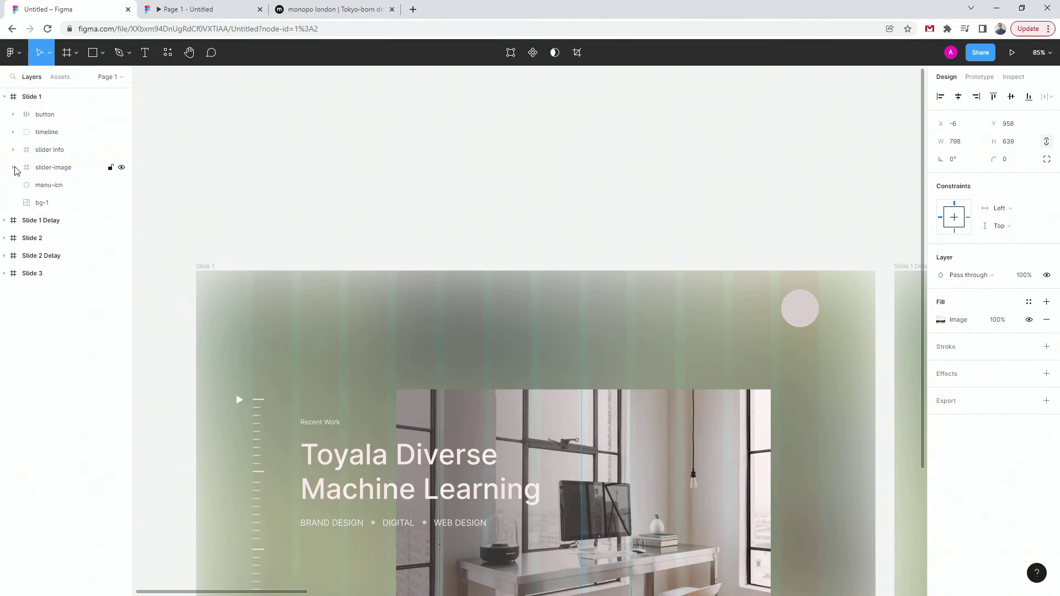
Pan to Slide 2, expand its slider-image group, and select image-1 and image3.
left_click_drag(676, 197, 601, 66)
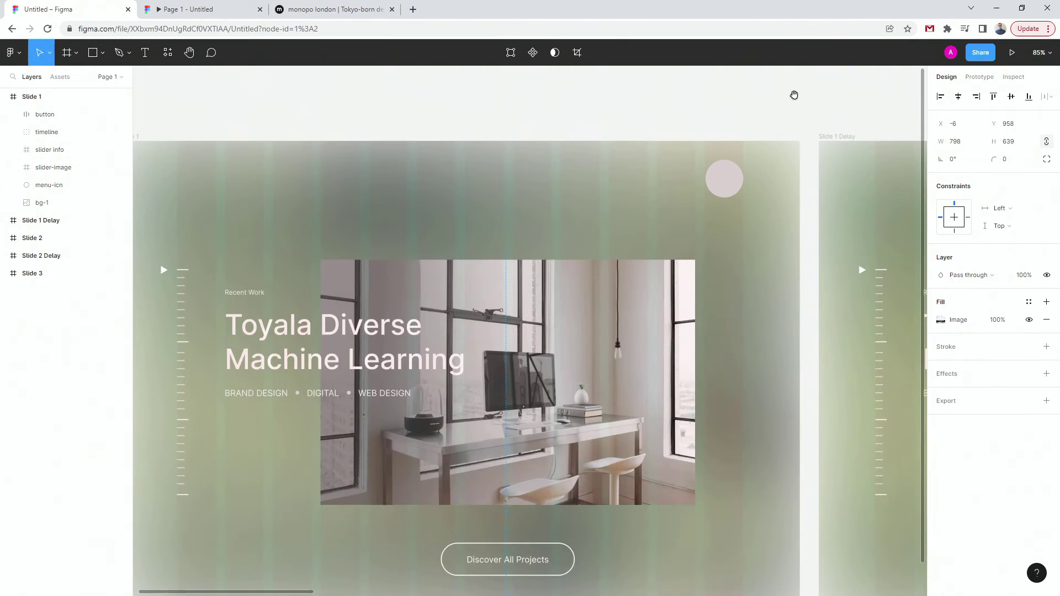
scroll(793, 95, "left", 3)
scroll(702, 204, "right", 20)
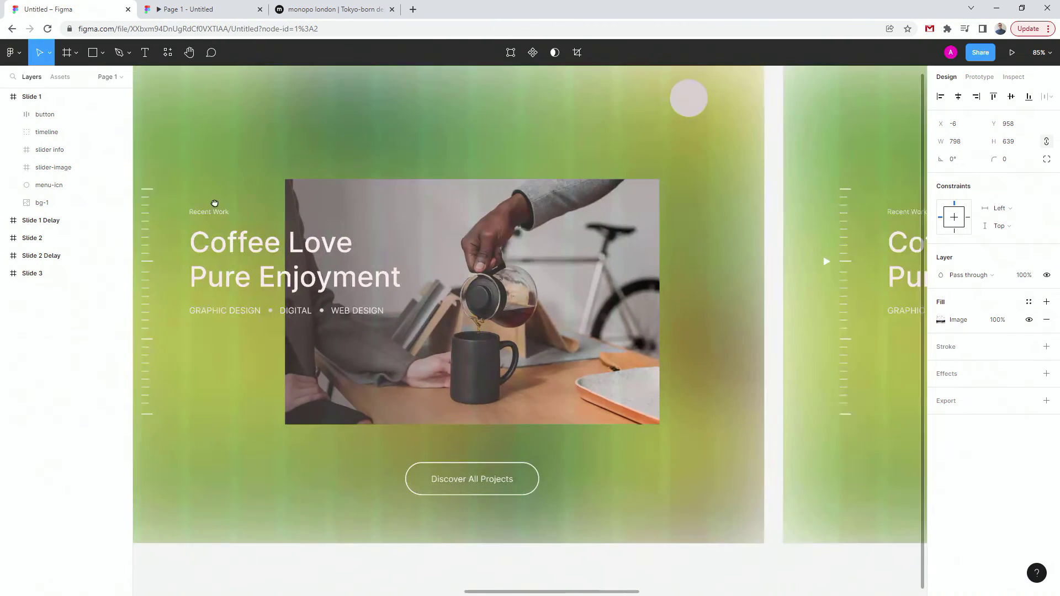
scroll(214, 203, "right", 2)
left_click(317, 286)
scroll(317, 286, "up", 5)
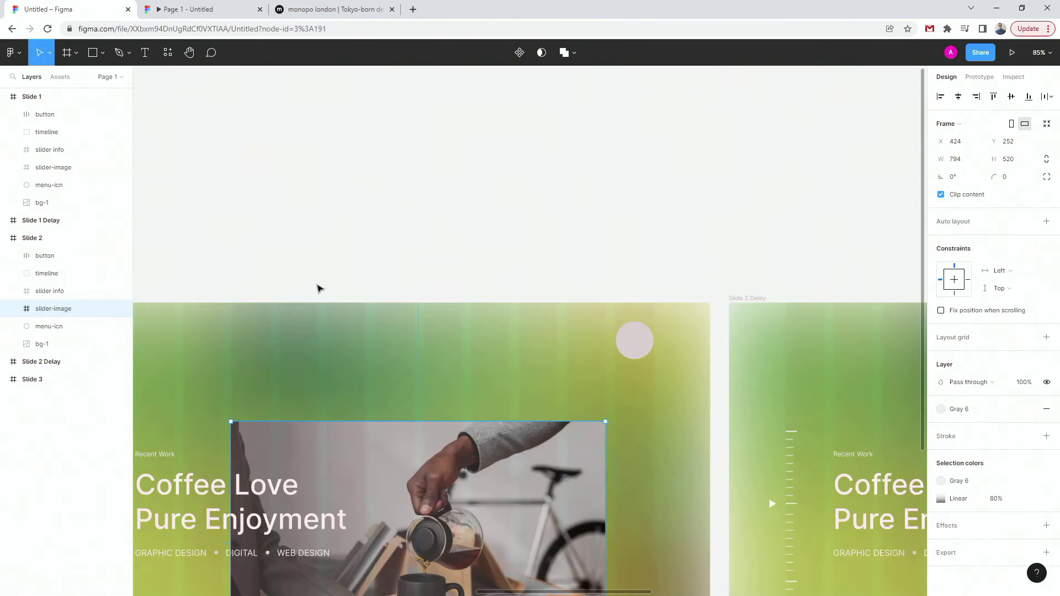
left_click(12, 308)
scroll(319, 287, "down", 5)
left_click(88, 346)
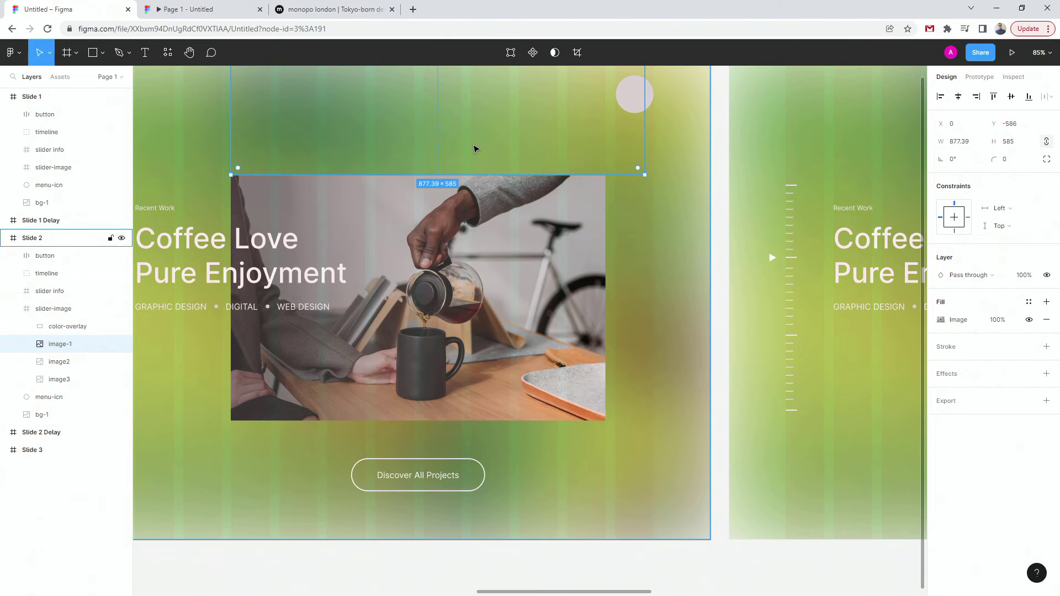
left_click(82, 380)
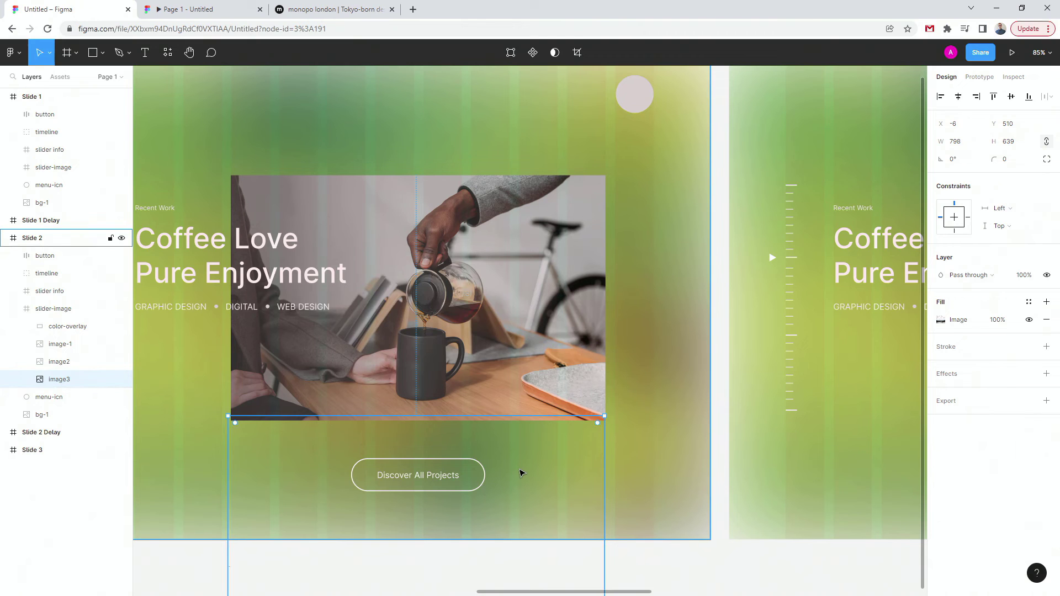
Watch monopo.london's Recent Work carousel rotate projects, then return to Slide 2's Coffee Love frame in Figma.
left_click(315, 9)
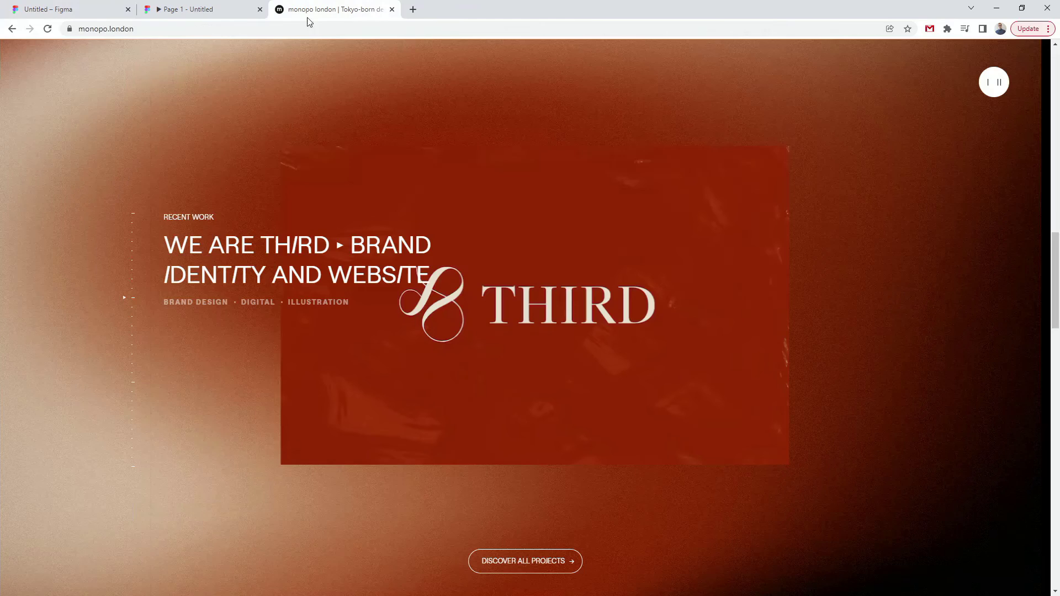
scroll(285, 250, "down", 3)
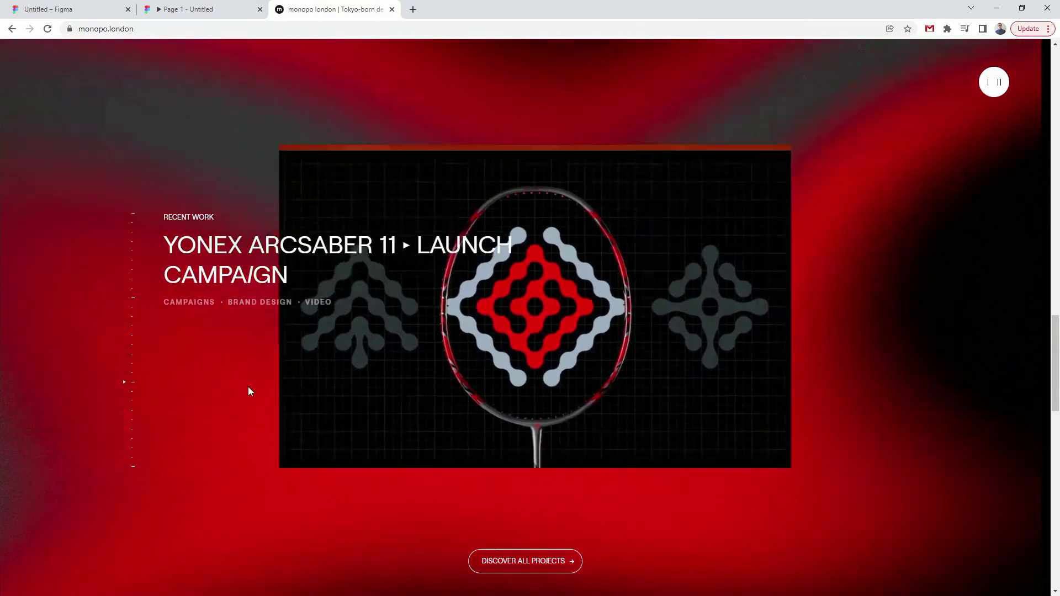
scroll(248, 392, "up", 2)
scroll(249, 392, "up", 2)
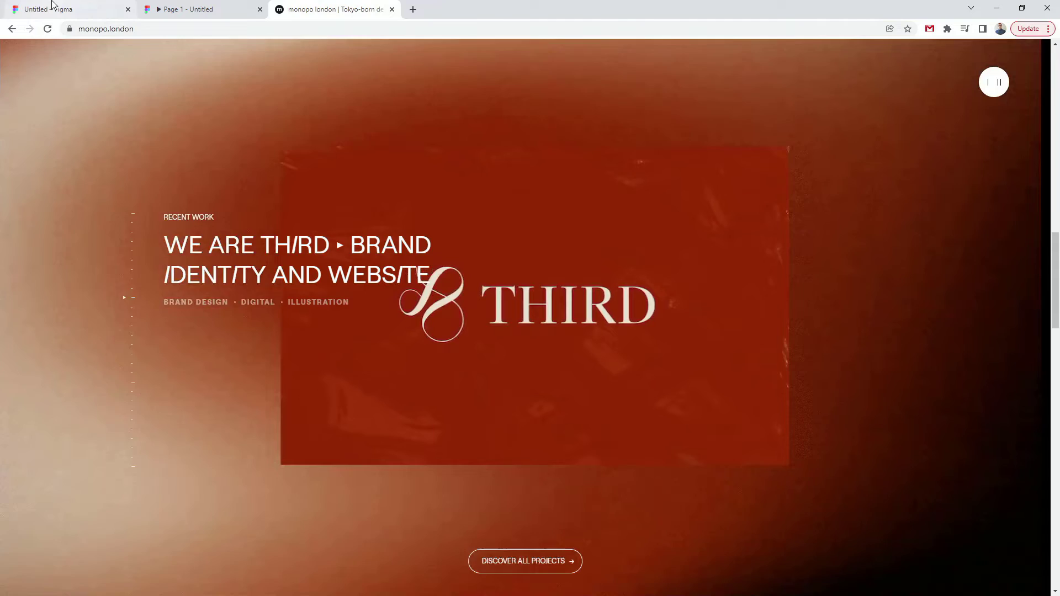
left_click(52, 6)
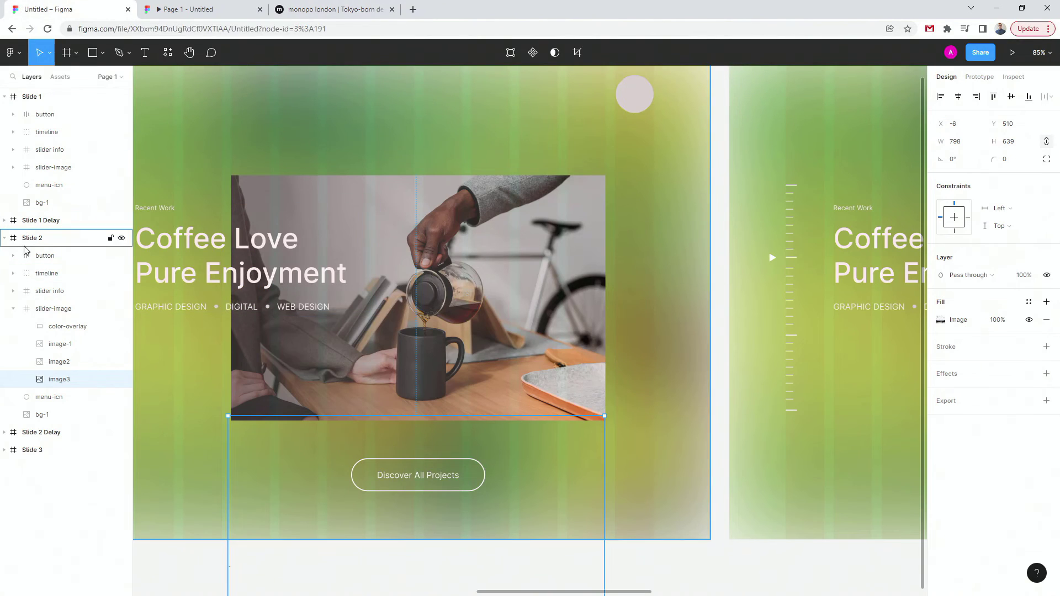
Collapse the slider-image, Slide 1 and Slide 2 layer groups and zoom out to show all five slide frames.
left_click(12, 308)
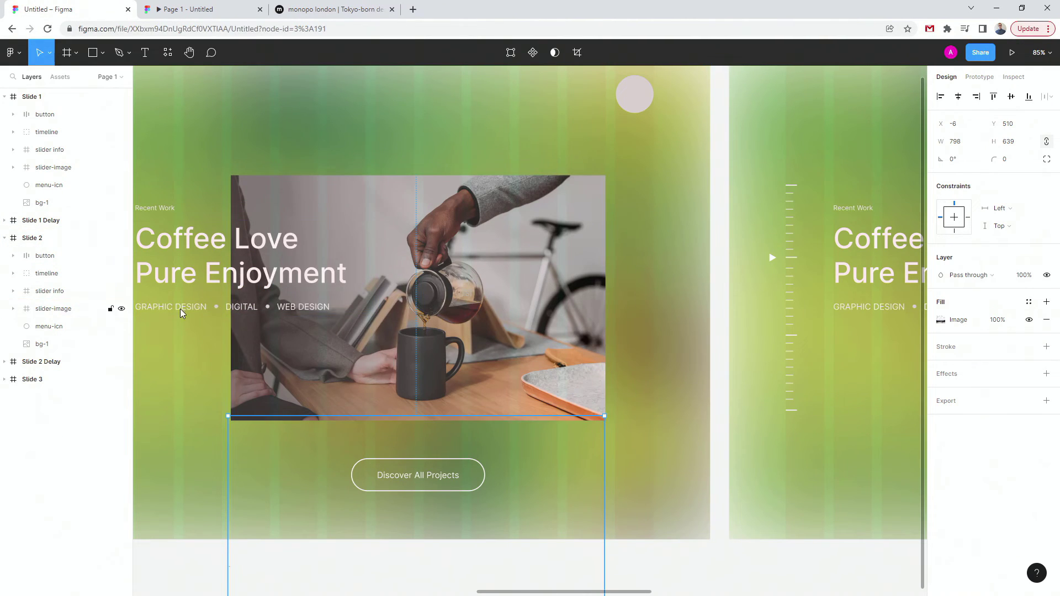
scroll(738, 256, "down", 5)
left_click(840, 520)
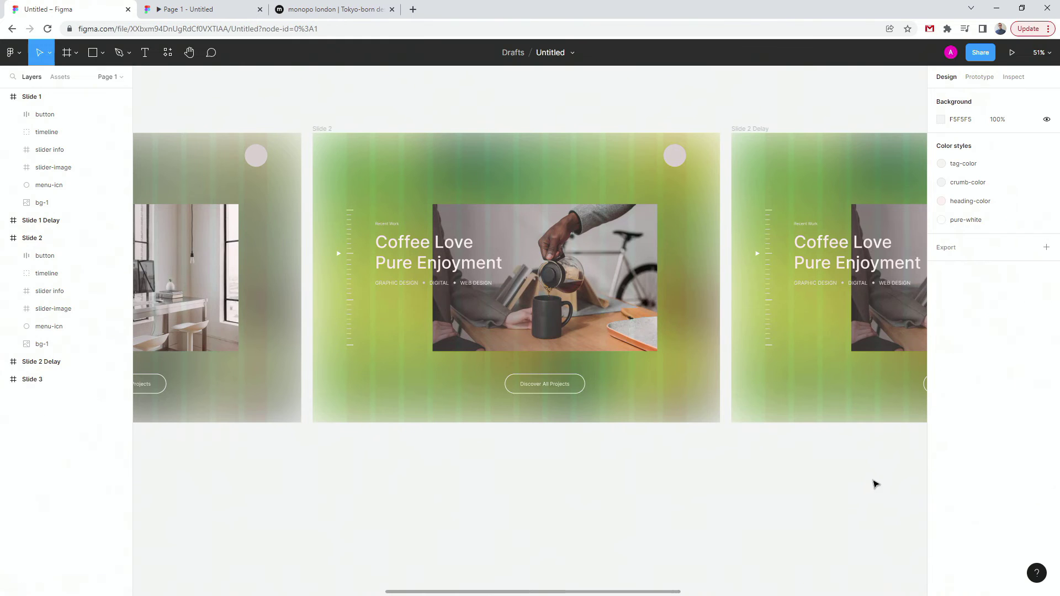
left_click(5, 97)
left_click(5, 132)
scroll(552, 144, "down", 8)
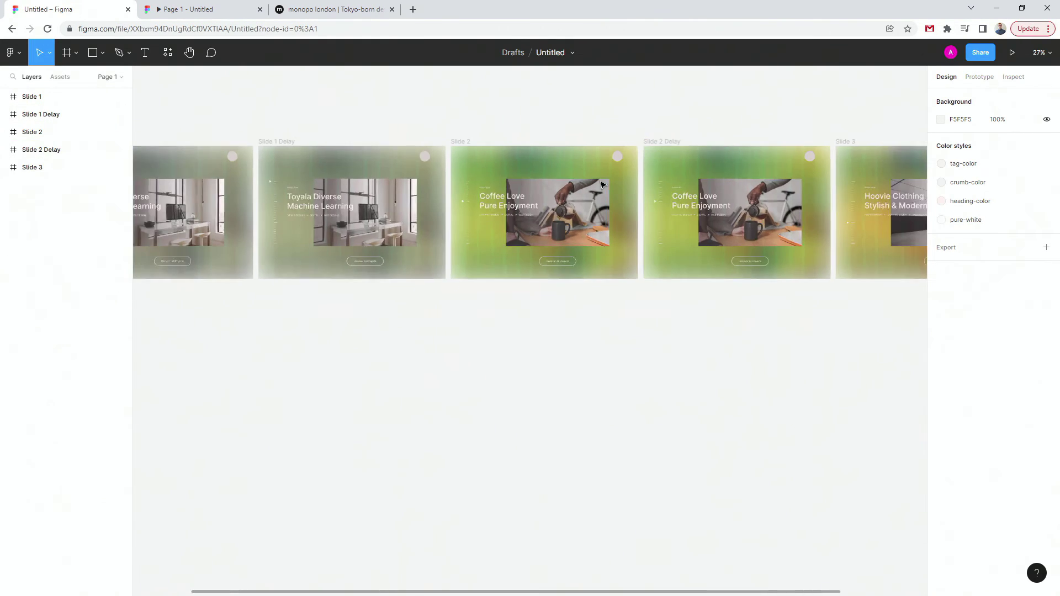
left_click(181, 148)
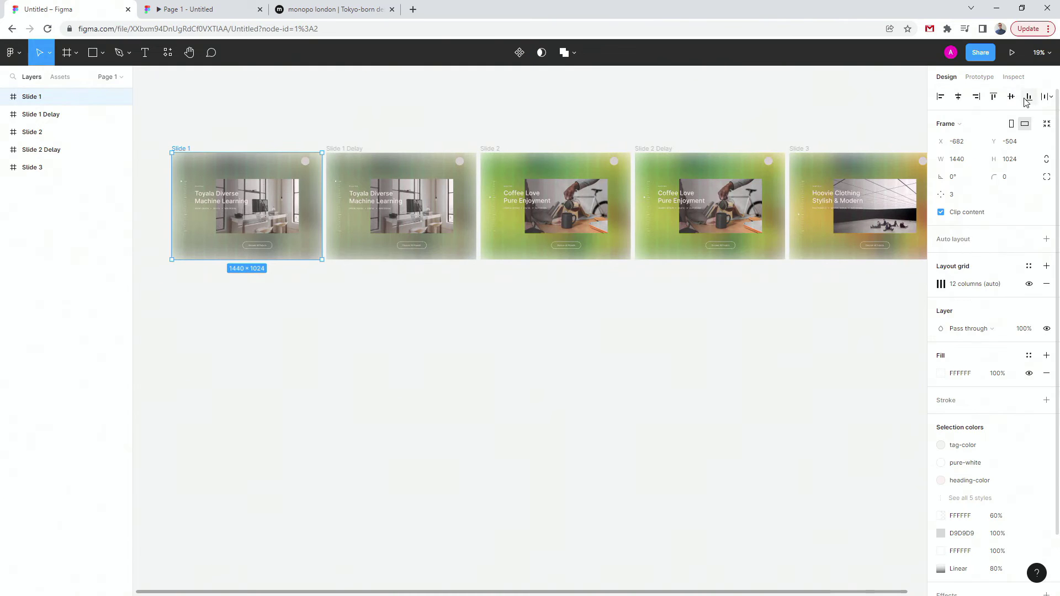
Inspect Slide 1's Click interaction that navigates to Slide 1 Delay in the Prototype panel.
left_click(979, 76)
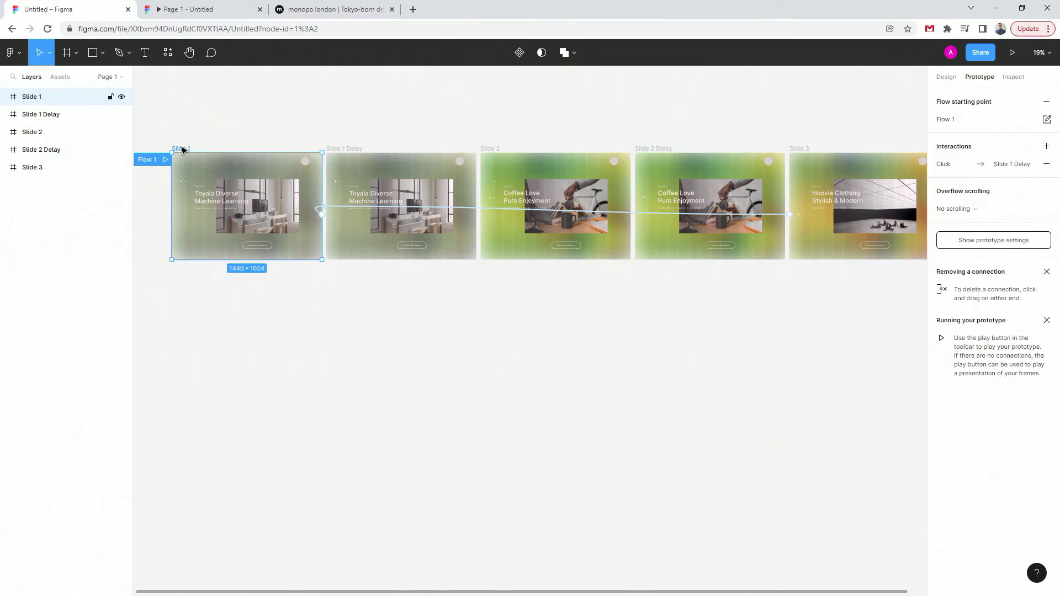
scroll(184, 150, "up", 4)
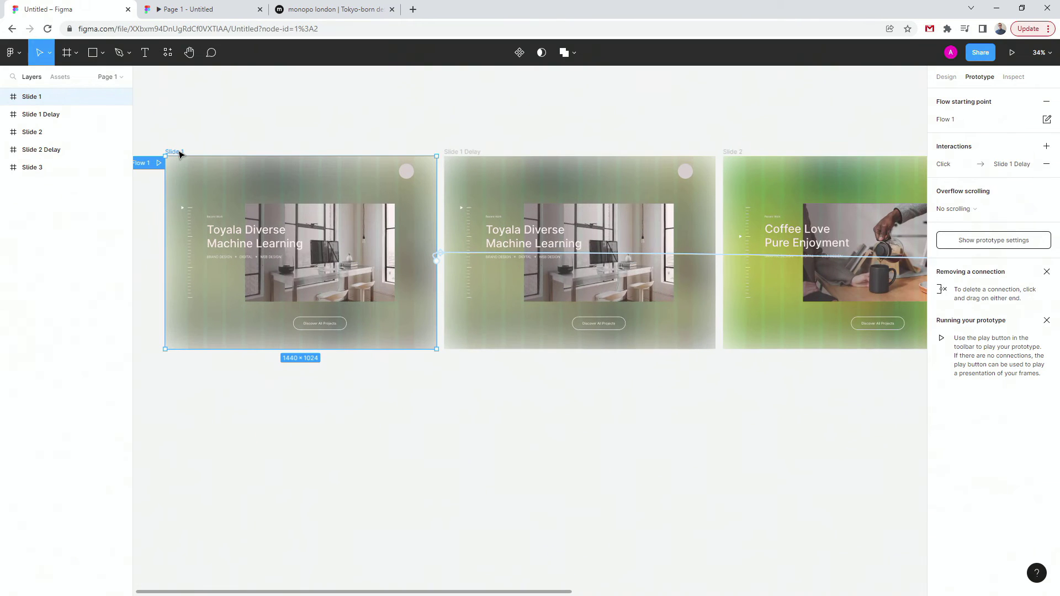
left_click(455, 153)
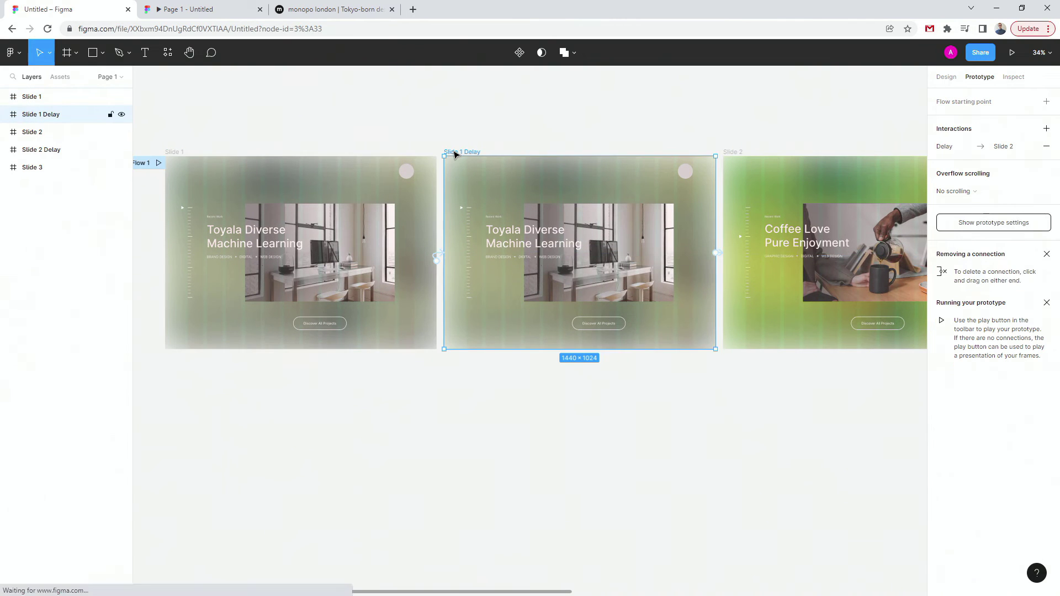
left_click(434, 262)
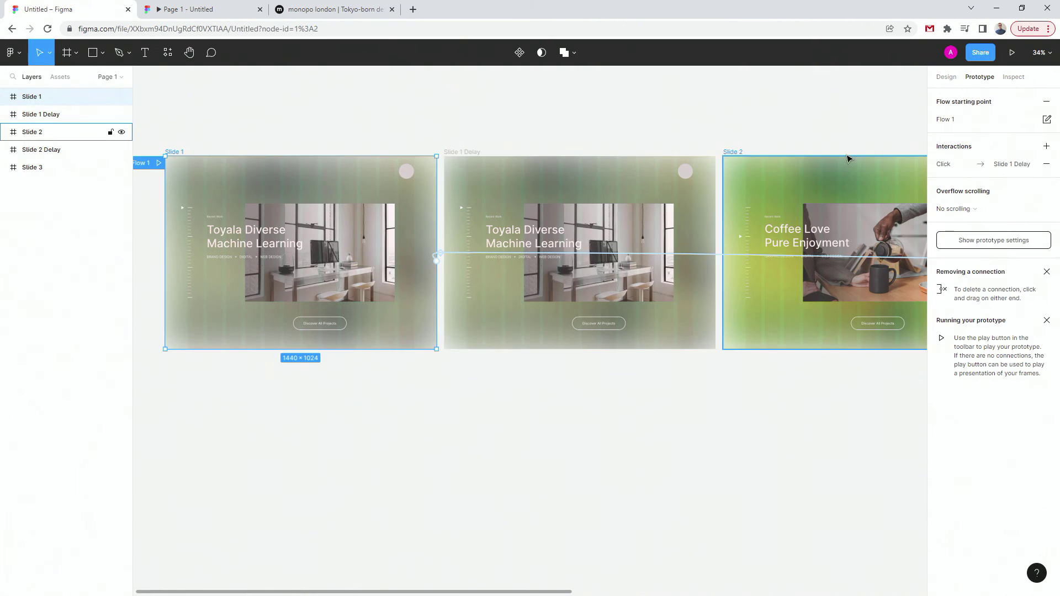
left_click(962, 168)
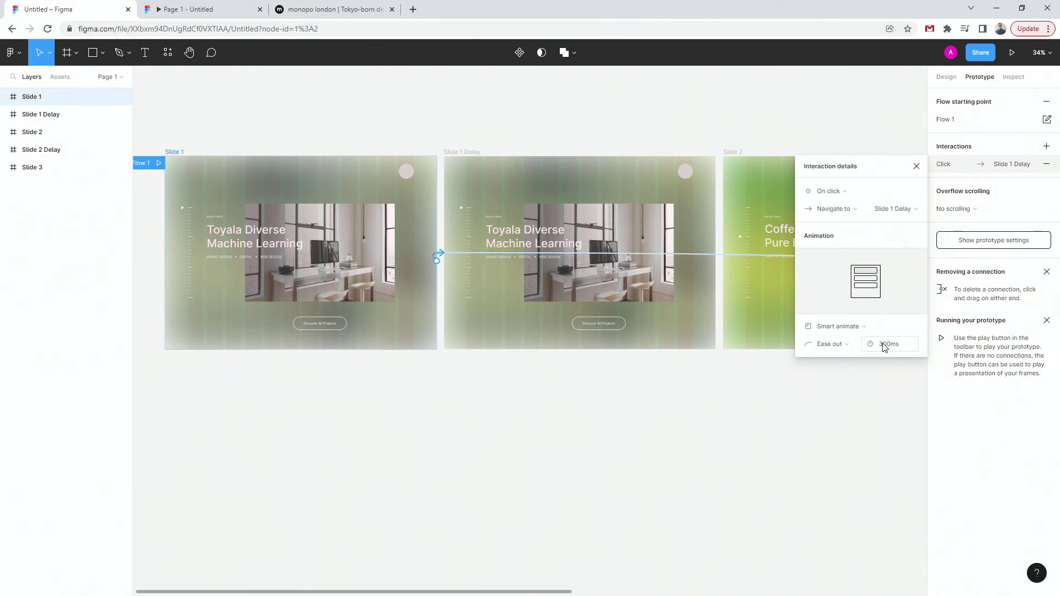
Inspect Slide 1 Delay's 1000ms delay Smart Animate transition to Slide 2, then deselect.
left_click(457, 153)
scroll(601, 83, "right", 5)
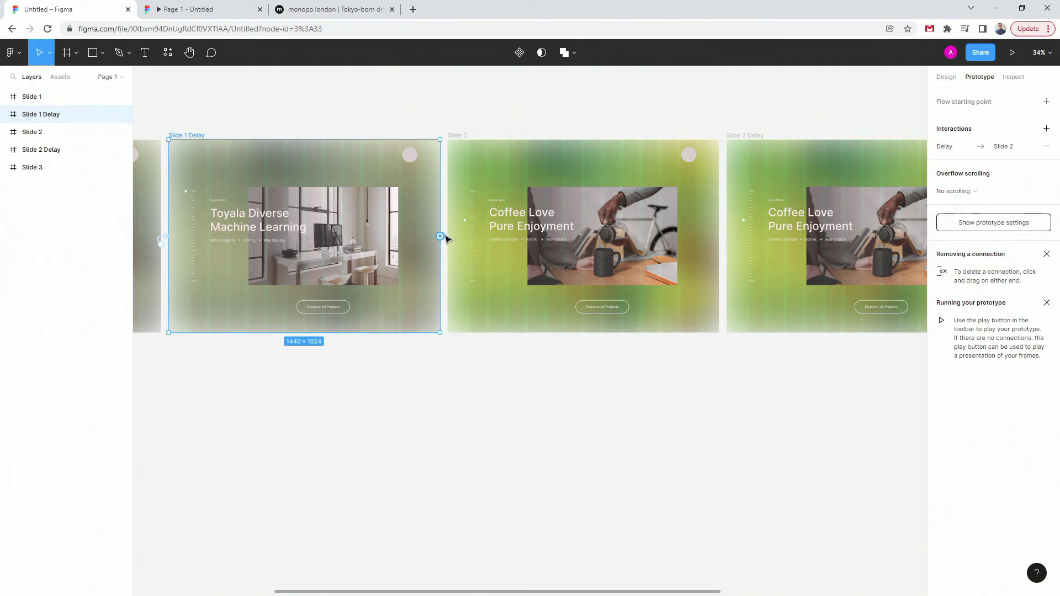
left_click(945, 147)
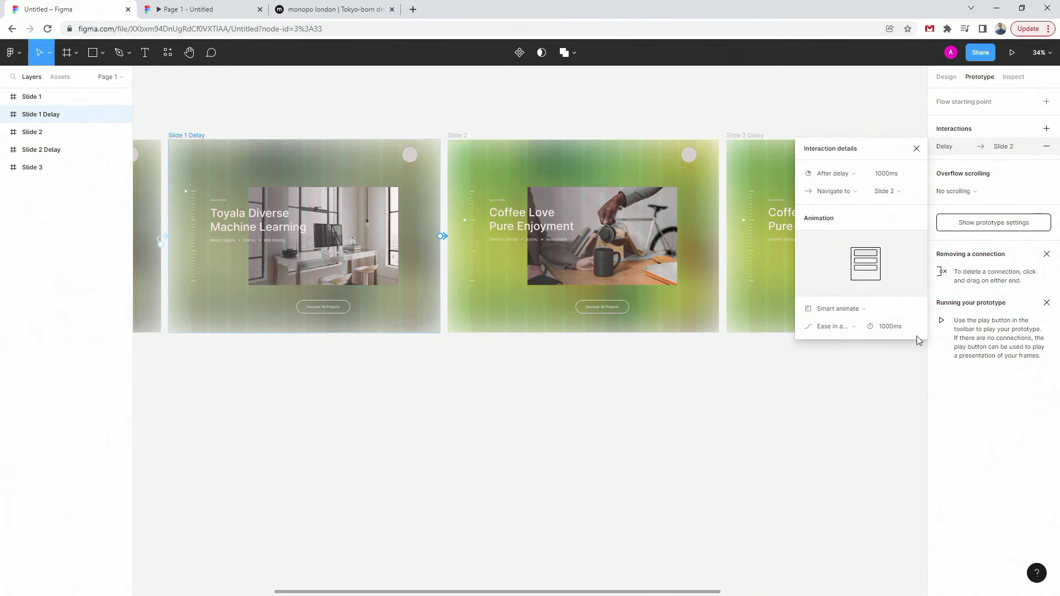
left_click(423, 393)
scroll(345, 391, "down", 5)
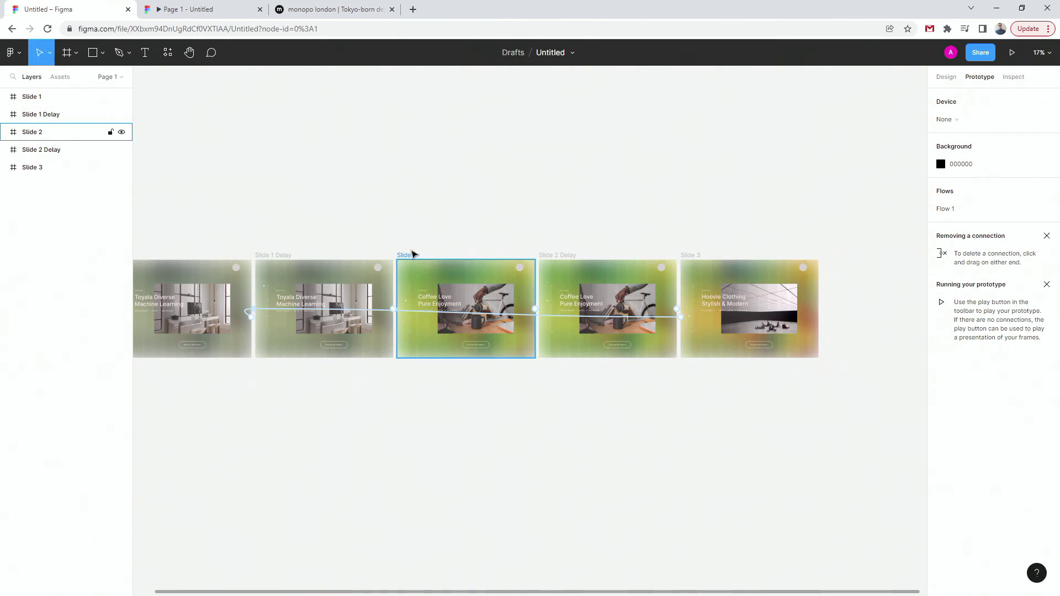
left_click_drag(295, 220, 424, 161)
Watch the prototype reach the Hoovie Clothing slide, comparing it against monopo.london, then return to the Figma editor.
left_click(211, 16)
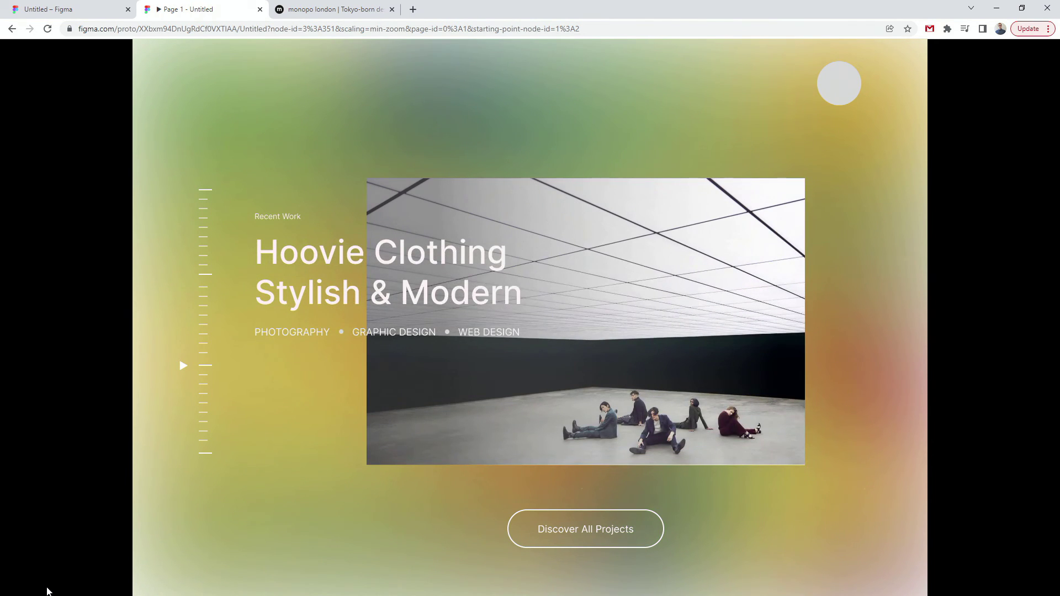
key("ctrl+Tab")
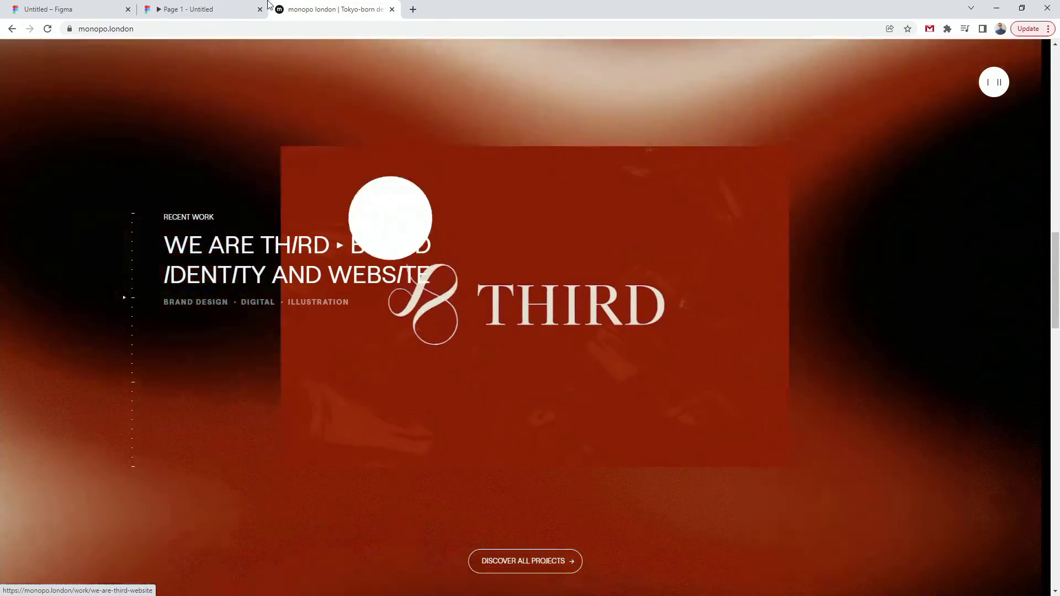
left_click(217, 8)
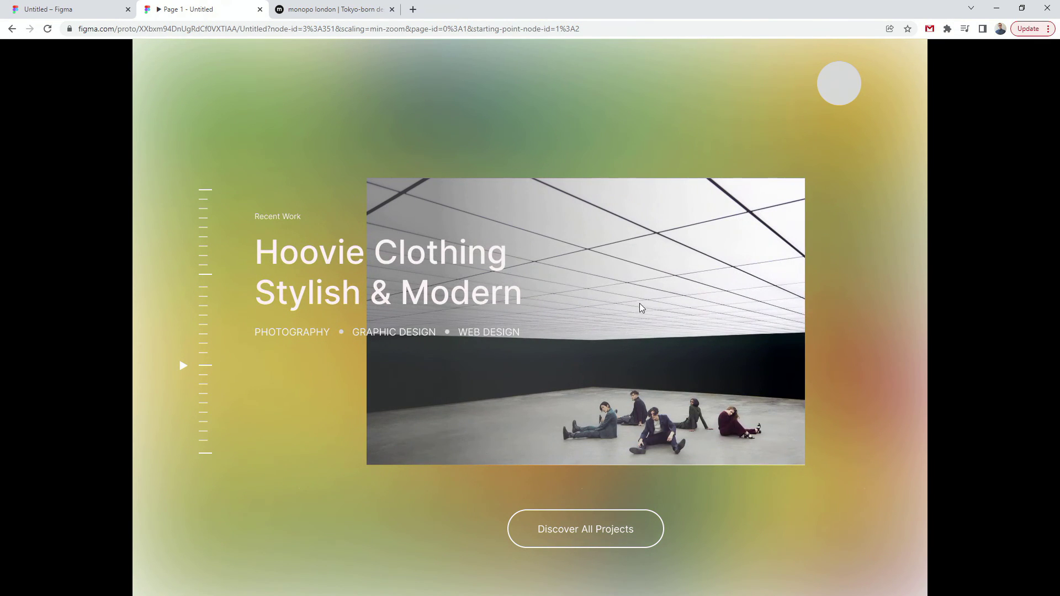
left_click(326, 10)
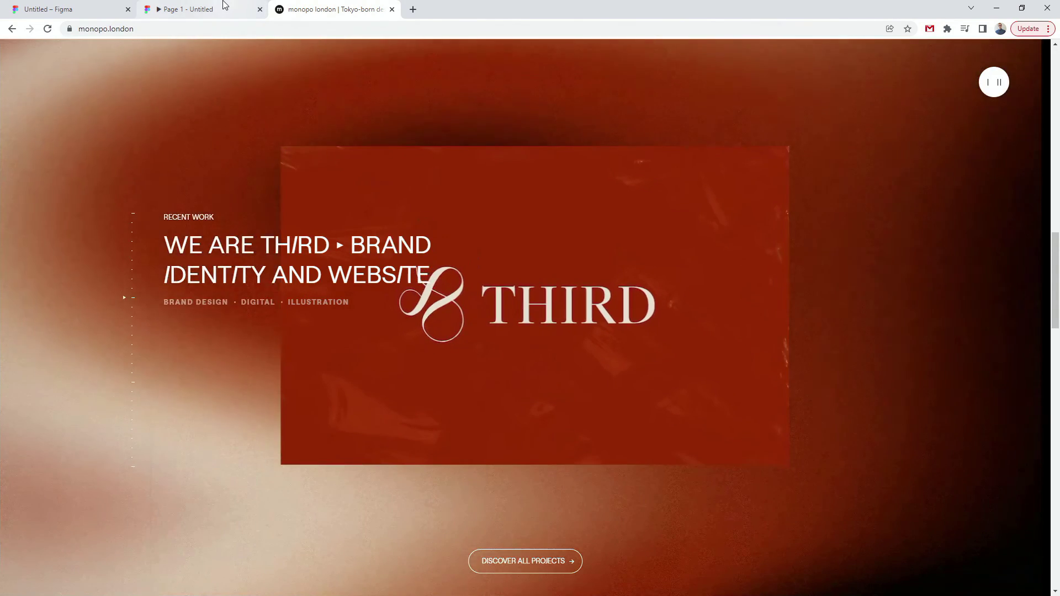
left_click(225, 8)
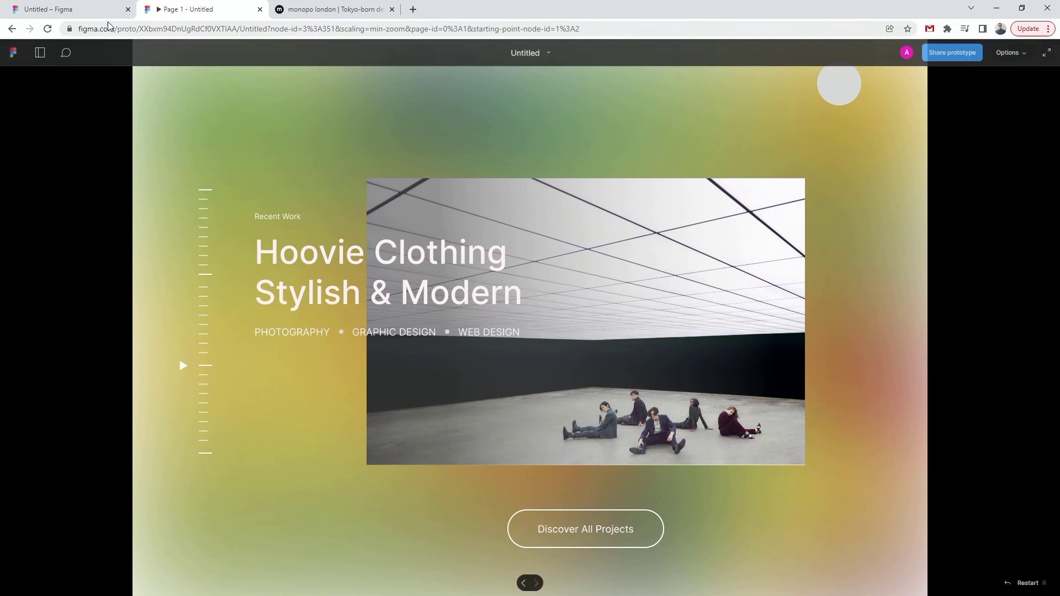
left_click(80, 4)
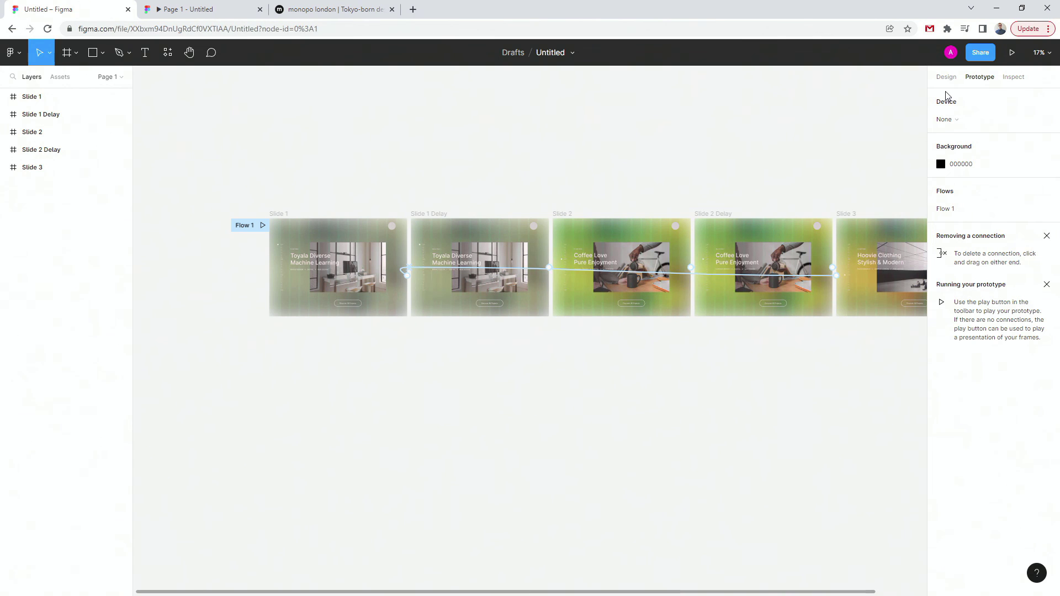
Switch the right panel back to Design and recenter the five-slide row on the canvas.
left_click(946, 77)
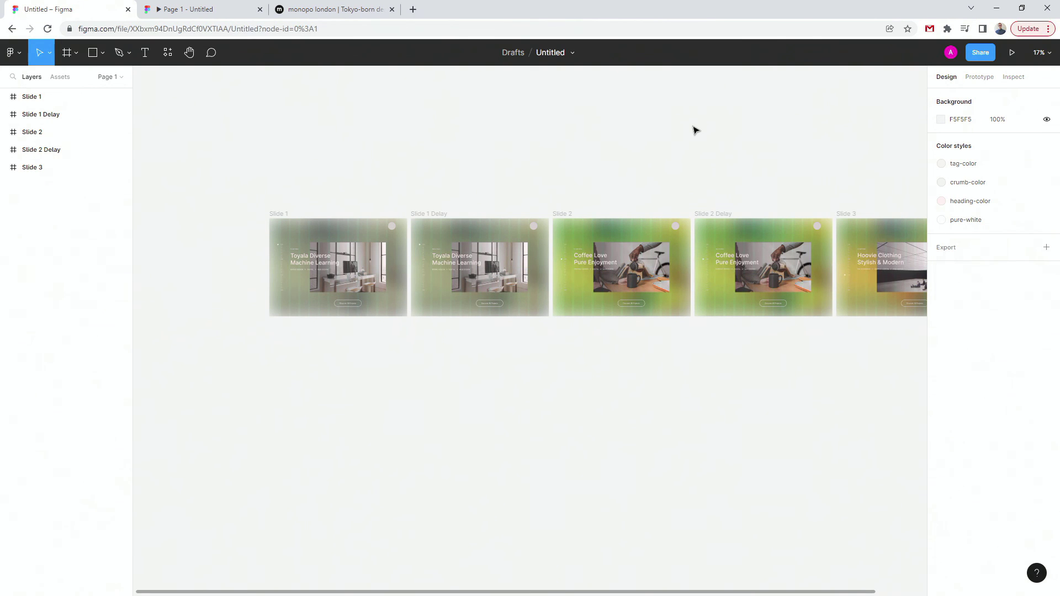
scroll(470, 171, "down", 2)
left_click_drag(717, 149, 607, 187)
scroll(553, 193, "up", 2)
left_click_drag(478, 168, 513, 130)
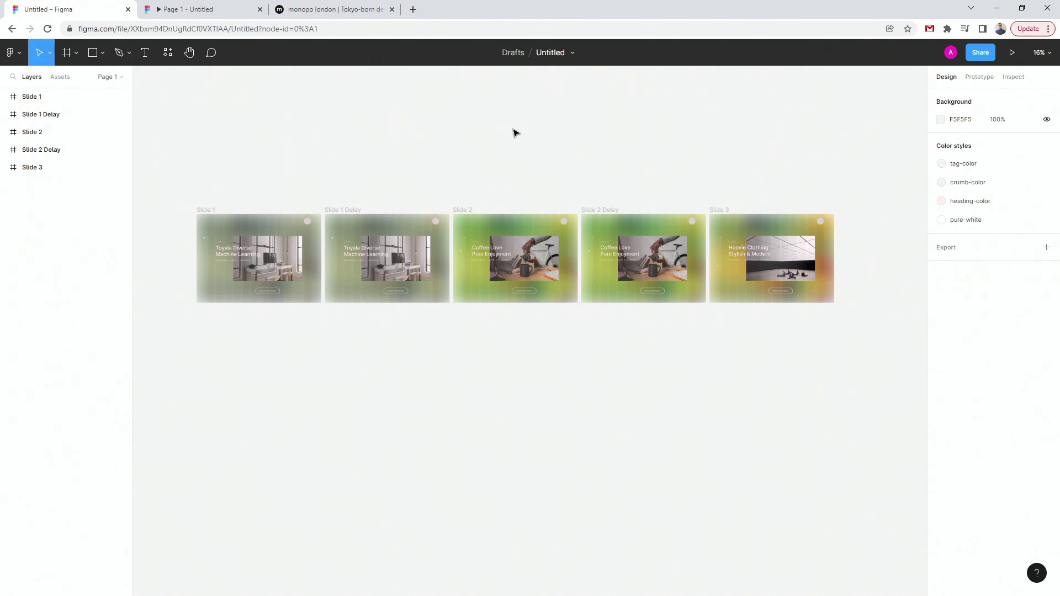